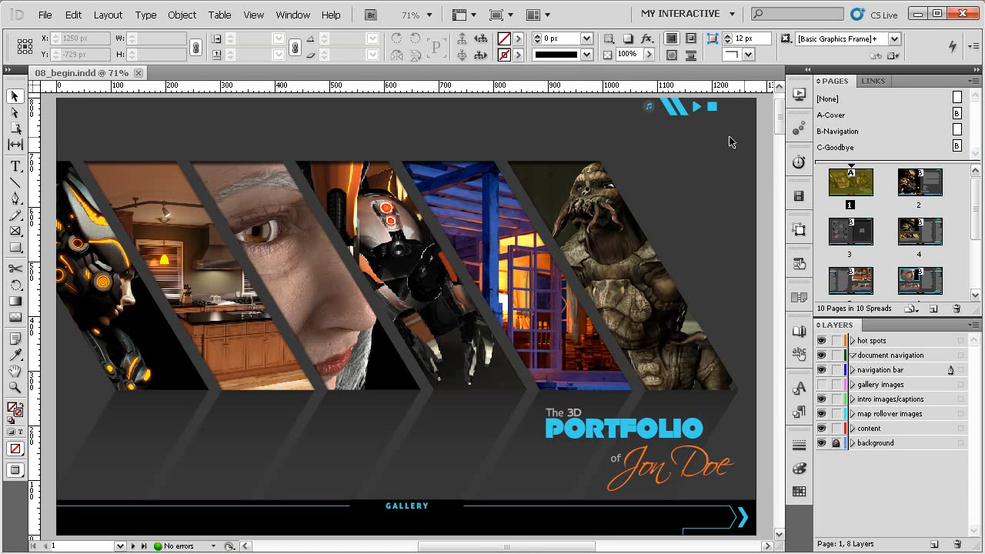
# Open the B-Navigation master page and bring its gallery thumbnail strip into view
pyautogui.doubleClick(957, 131)
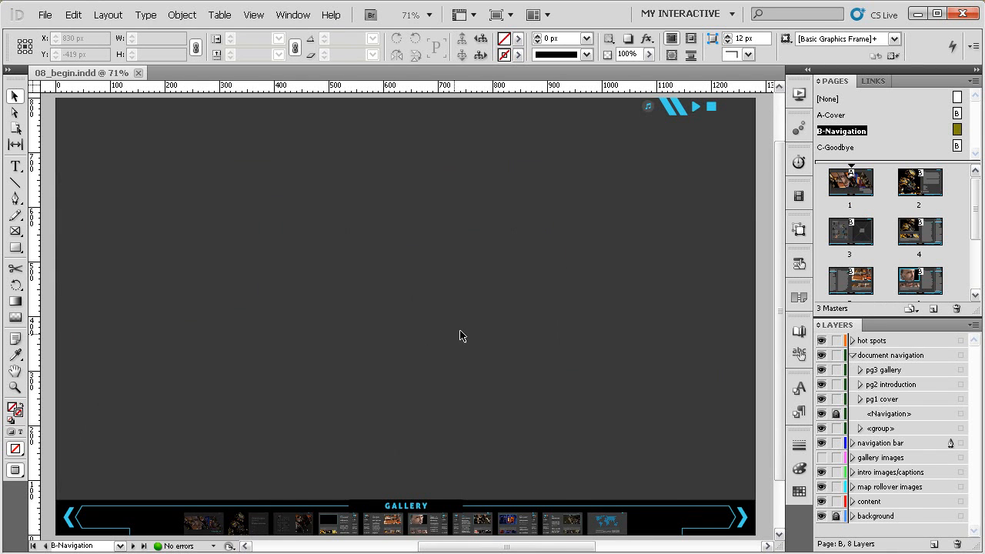
pyautogui.moveTo(404, 369); pyautogui.dragTo(404, 347)
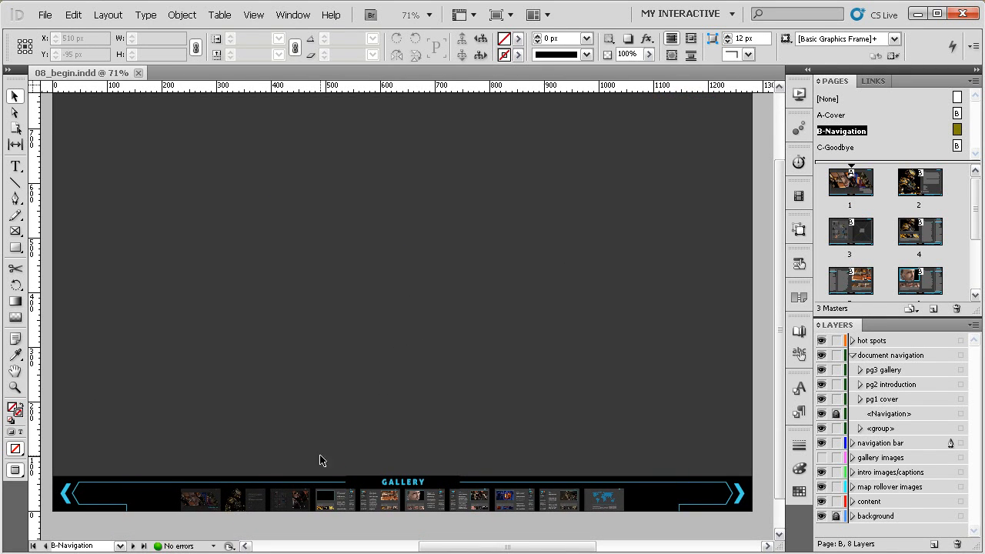
pyautogui.click(209, 494)
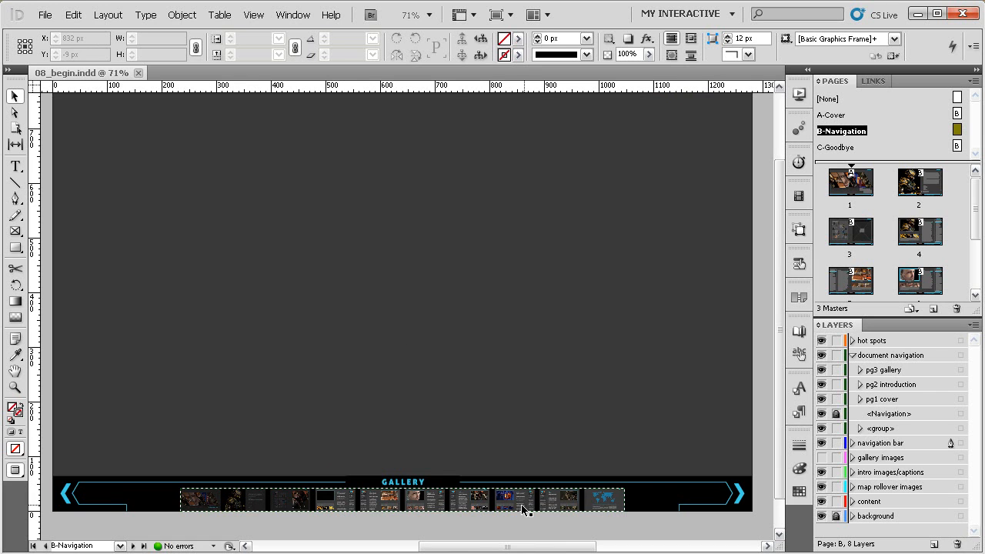
pyautogui.click(538, 431)
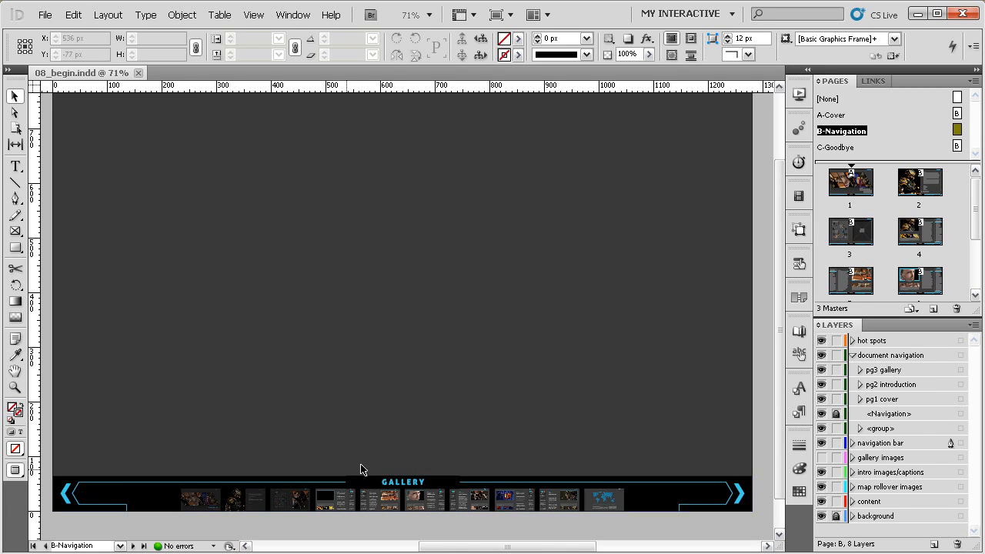
# Check which image file is linked to the third thumbnail in the gallery navigation bar
pyautogui.click(282, 504)
pyautogui.click(283, 504)
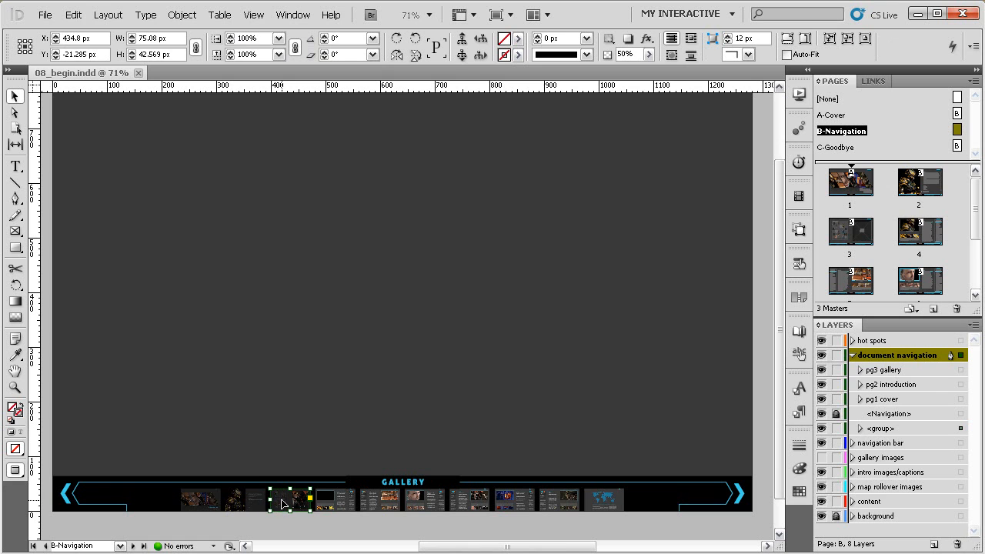
pyautogui.click(870, 80)
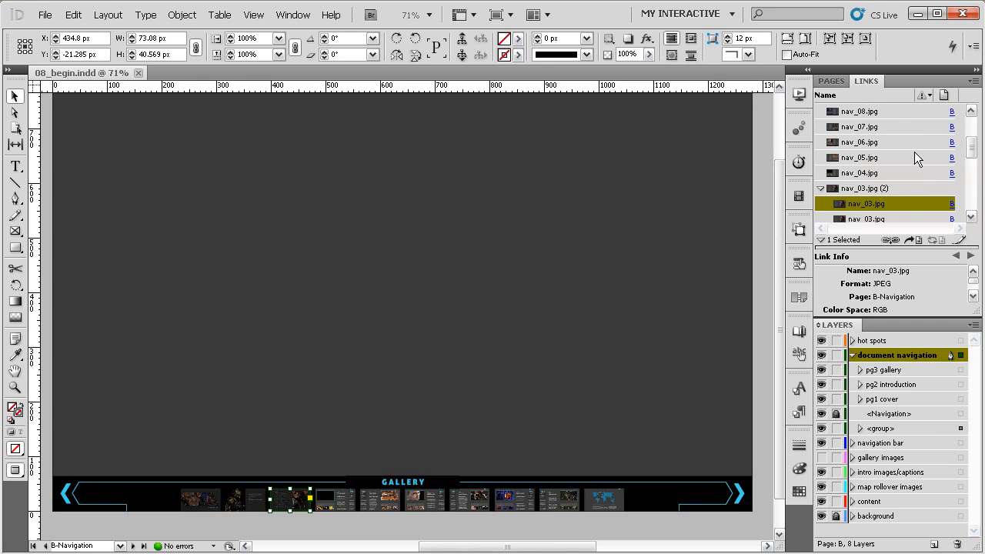
pyautogui.click(835, 82)
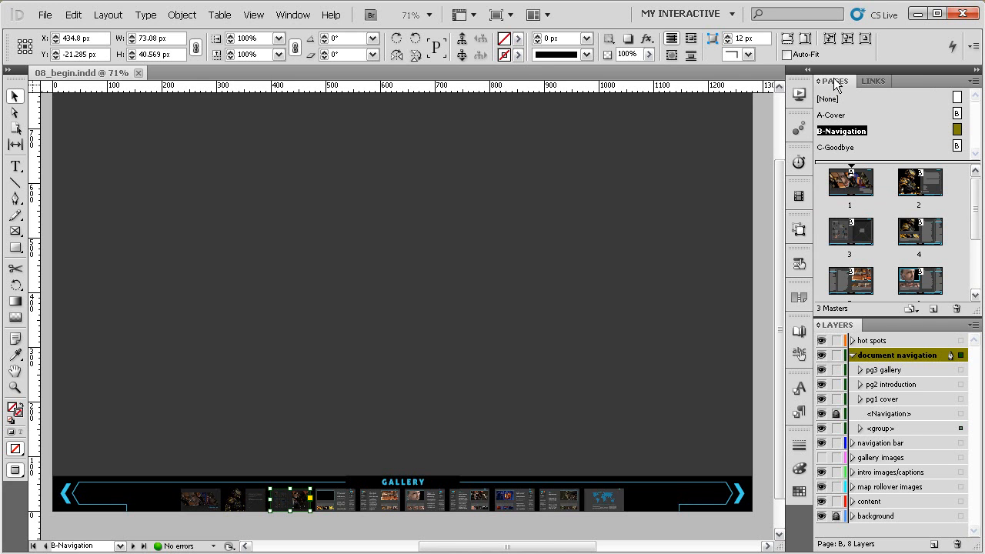
pyautogui.click(484, 357)
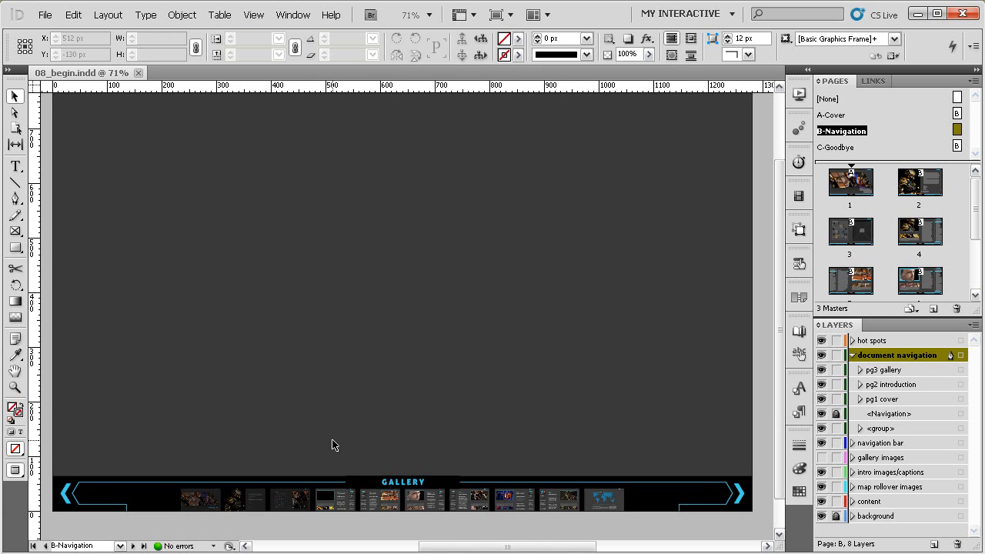
# Place DT_music.mp3 on the B-Navigation master as a 60 by 60 px frame below the play and stop shapes
pyautogui.moveTo(607, 224); pyautogui.dragTo(587, 264)
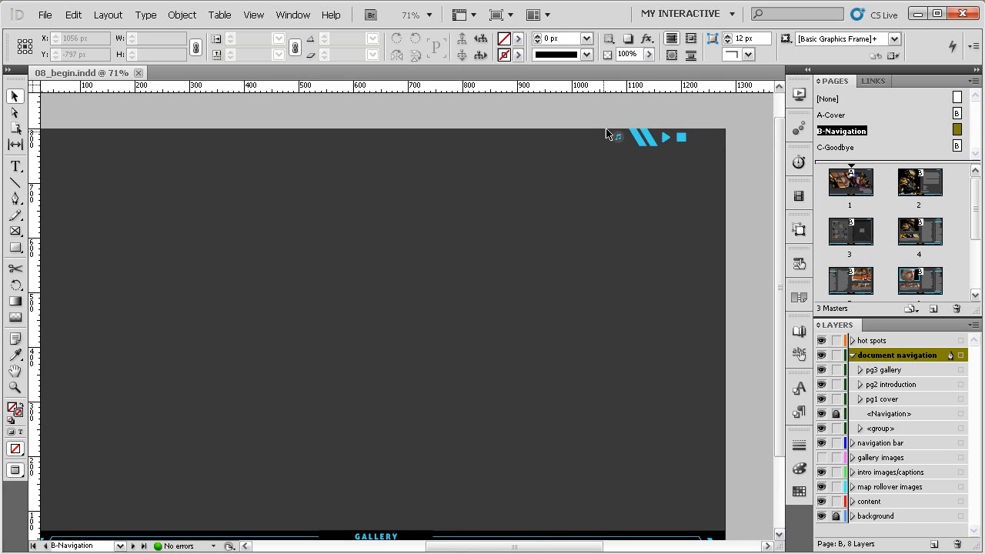
pyautogui.moveTo(624, 195); pyautogui.dragTo(582, 190)
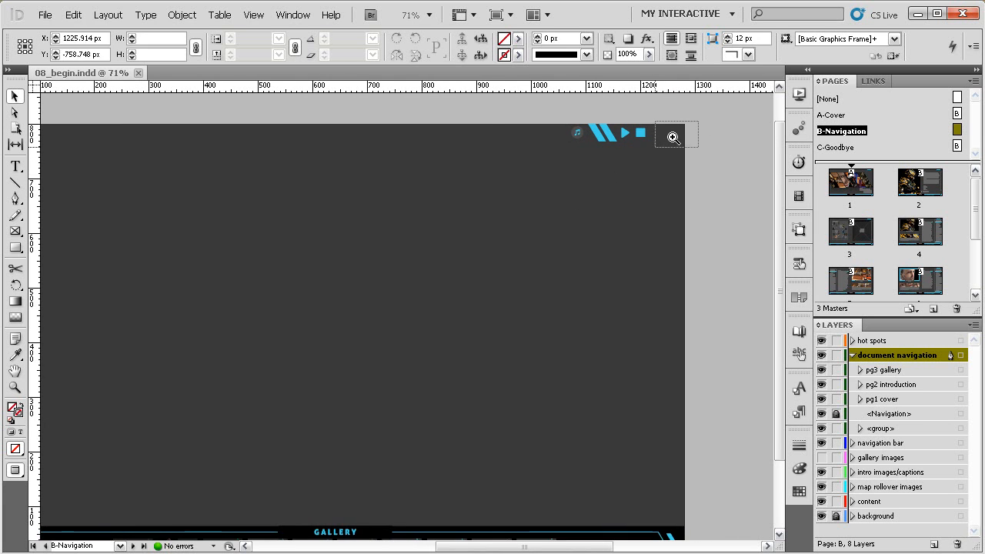
pyautogui.moveTo(704, 122); pyautogui.dragTo(451, 274)
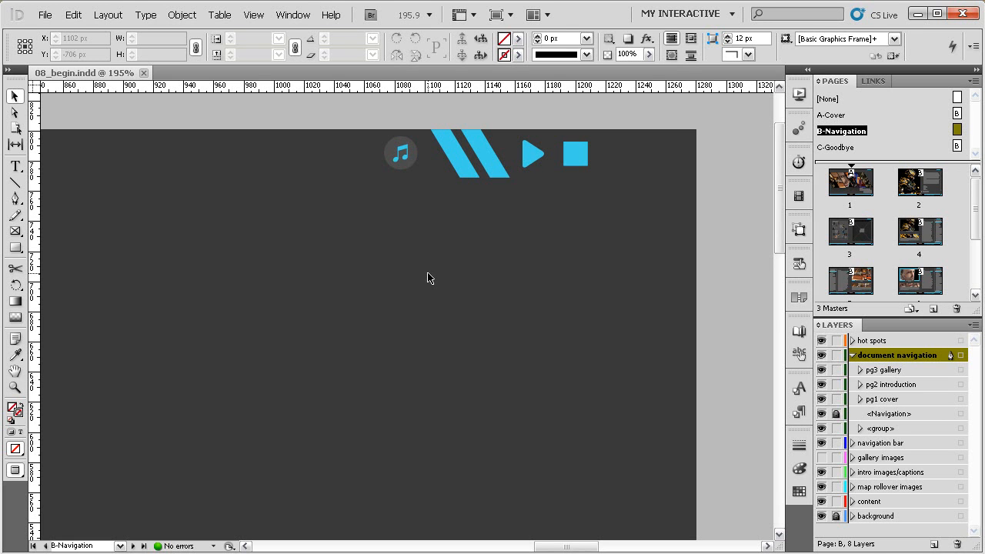
pyautogui.hotkey('ctrl', 'd')
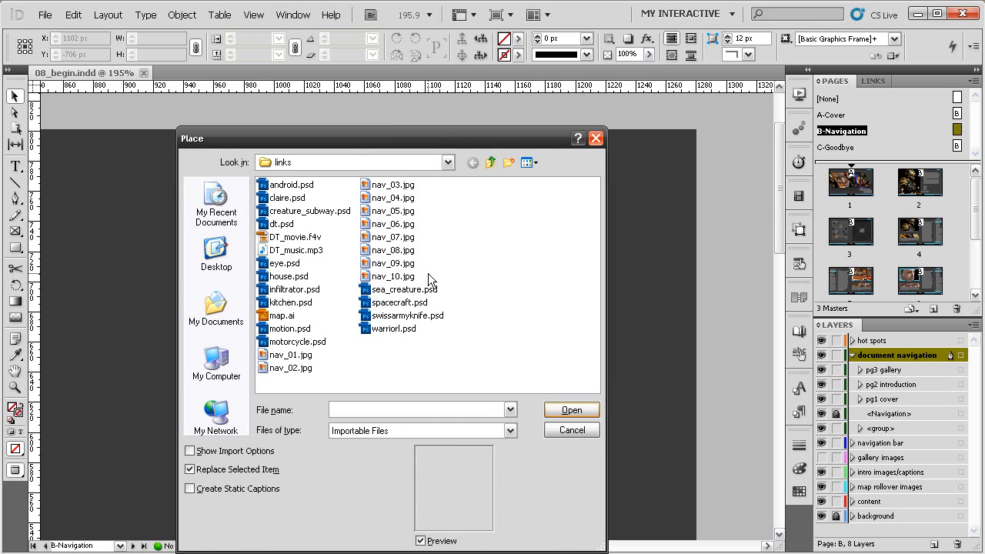
pyautogui.click(279, 253)
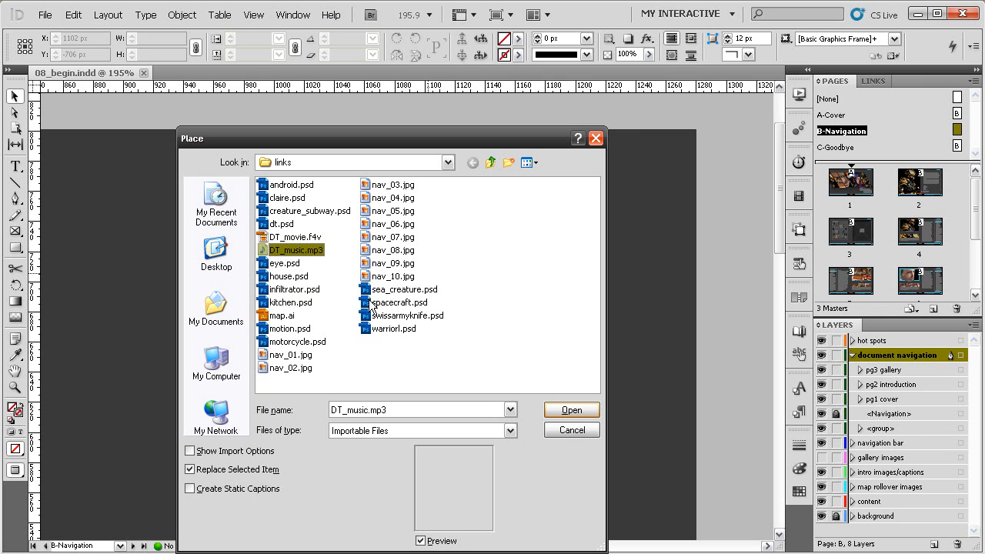
pyautogui.click(565, 413)
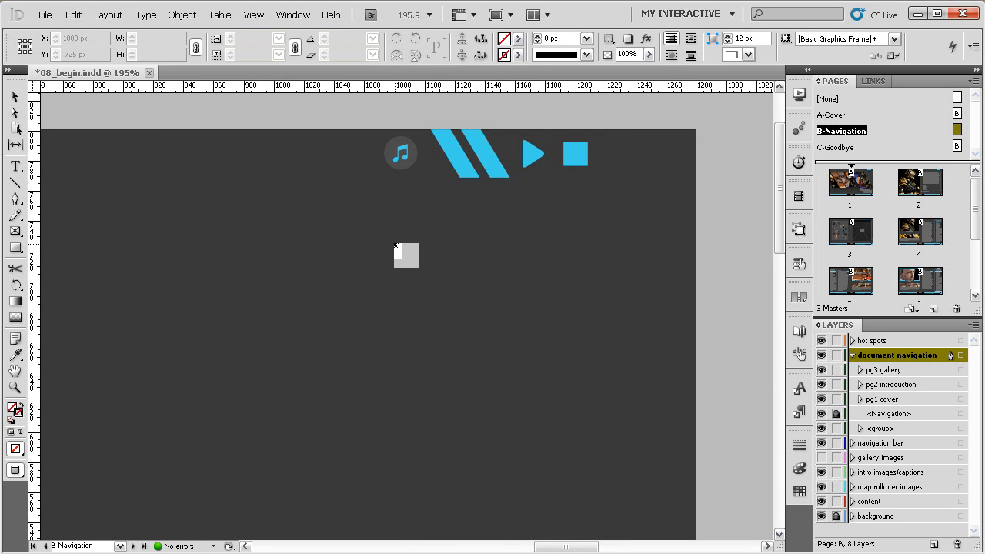
pyautogui.moveTo(463, 242); pyautogui.dragTo(562, 367)
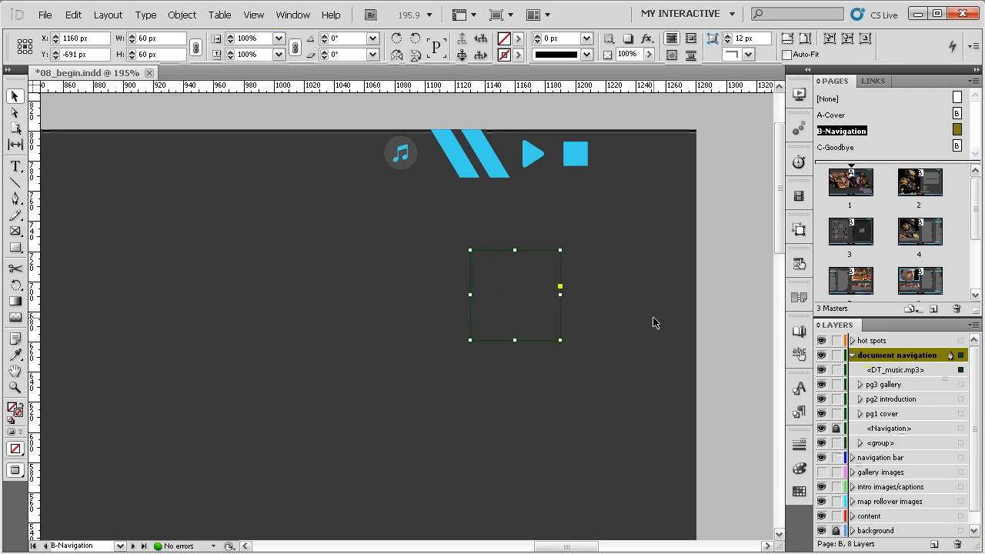
# Transfer the placed music clip to the content layer and shift its frame to about X 1166 px, Y -695 px
pyautogui.moveTo(622, 358); pyautogui.dragTo(601, 337)
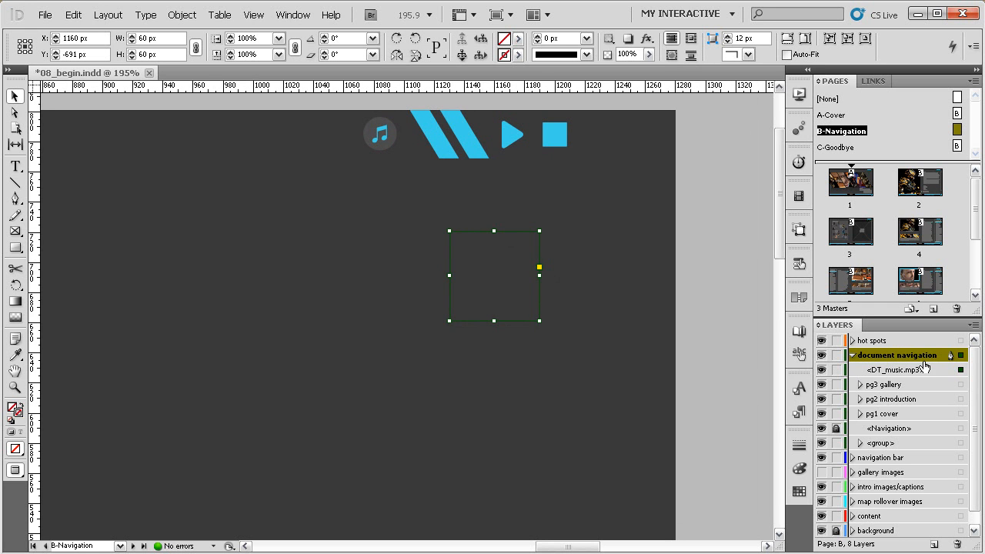
pyautogui.moveTo(961, 361); pyautogui.dragTo(960, 501)
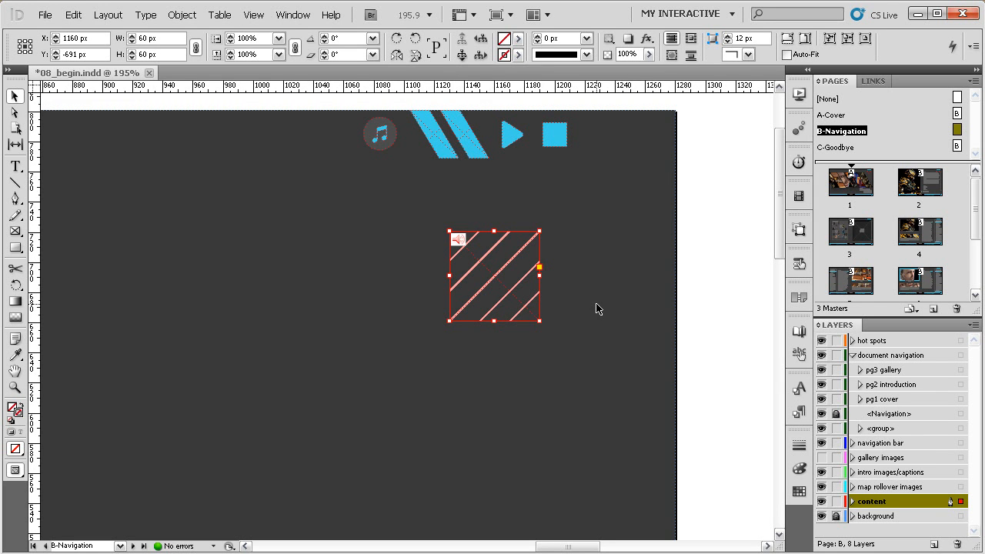
pyautogui.moveTo(589, 298); pyautogui.dragTo(590, 311)
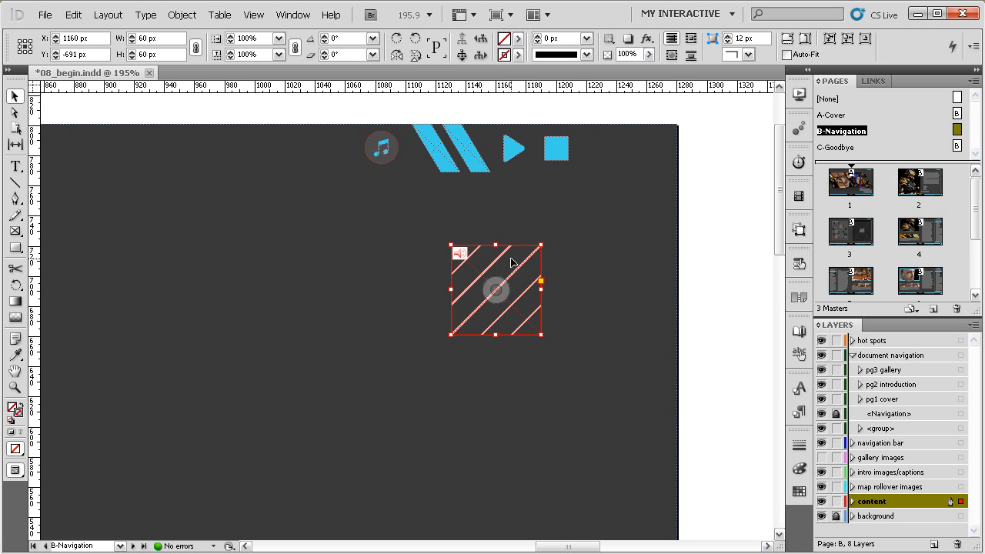
pyautogui.moveTo(631, 218); pyautogui.dragTo(387, 376)
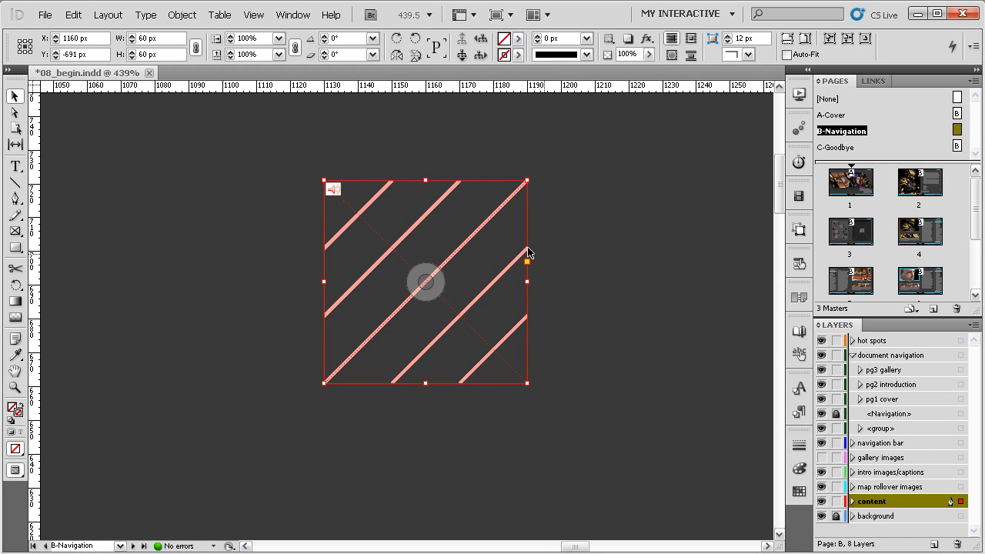
pyautogui.moveTo(589, 299); pyautogui.dragTo(557, 267)
pyautogui.keyDown('ctrl'); pyautogui.keyDown('alt'); pyautogui.click(552, 346); pyautogui.keyUp('alt'); pyautogui.keyUp('ctrl')
pyautogui.moveTo(562, 376); pyautogui.dragTo(398, 345)
pyautogui.moveTo(301, 349); pyautogui.dragTo(489, 379)
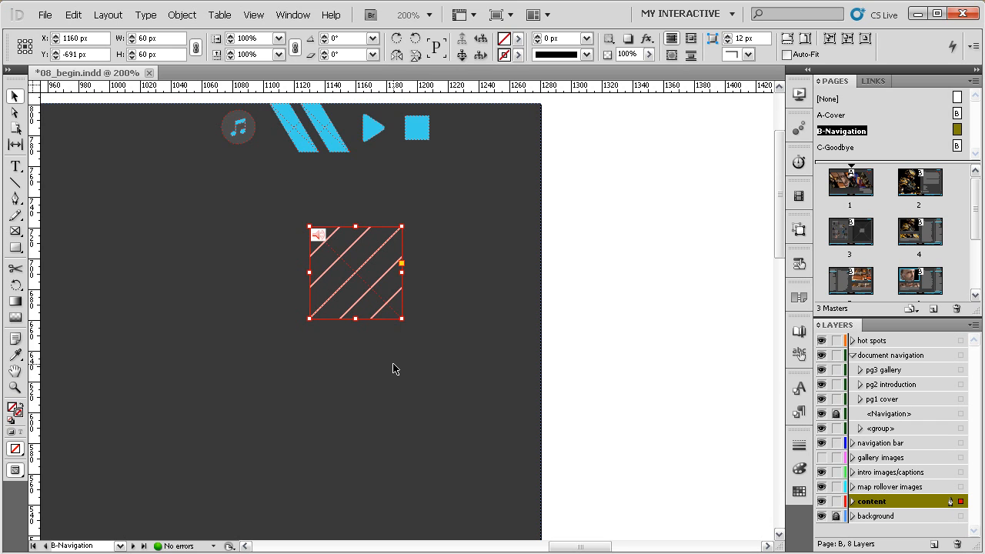
pyautogui.moveTo(371, 285)
pyautogui.mouseDown()
pyautogui.moveTo(402, 301)
pyautogui.moveTo(624, 301)
pyautogui.moveTo(596, 353)
pyautogui.moveTo(462, 335)
pyautogui.moveTo(395, 309)
pyautogui.moveTo(387, 280)
pyautogui.mouseUp()
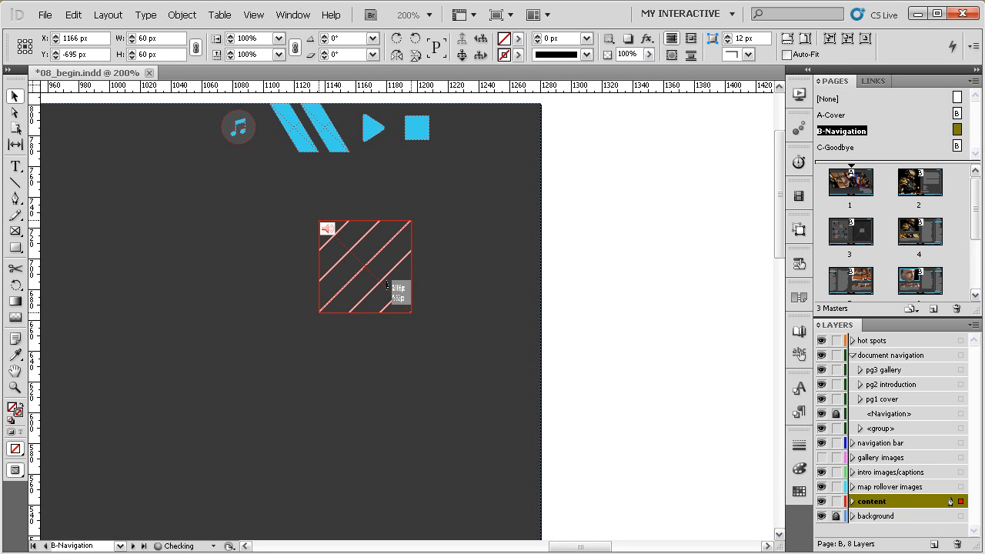
# Convert the blue play triangle into a button and name it play
pyautogui.moveTo(338, 360); pyautogui.dragTo(583, 352)
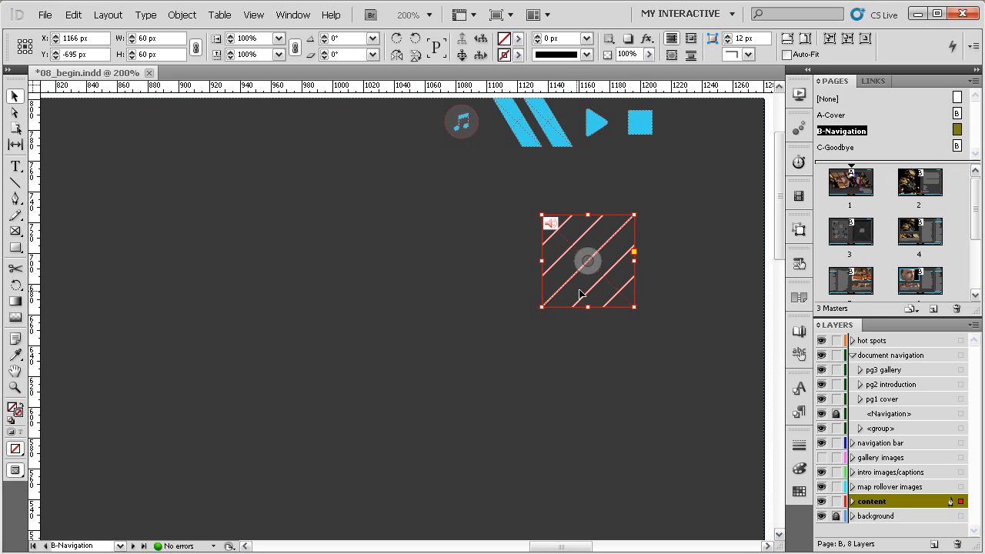
pyautogui.moveTo(667, 285); pyautogui.dragTo(618, 296)
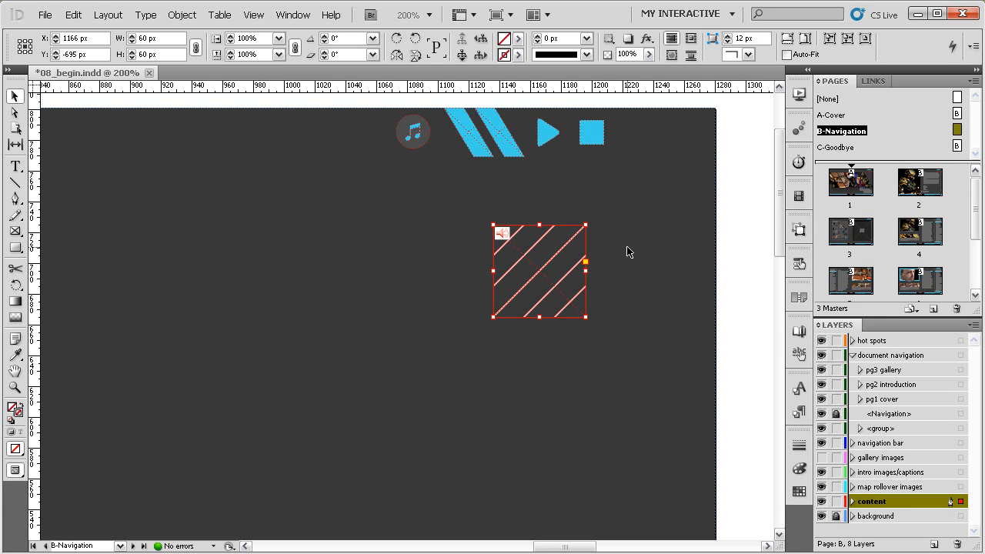
pyautogui.moveTo(625, 253); pyautogui.dragTo(602, 292)
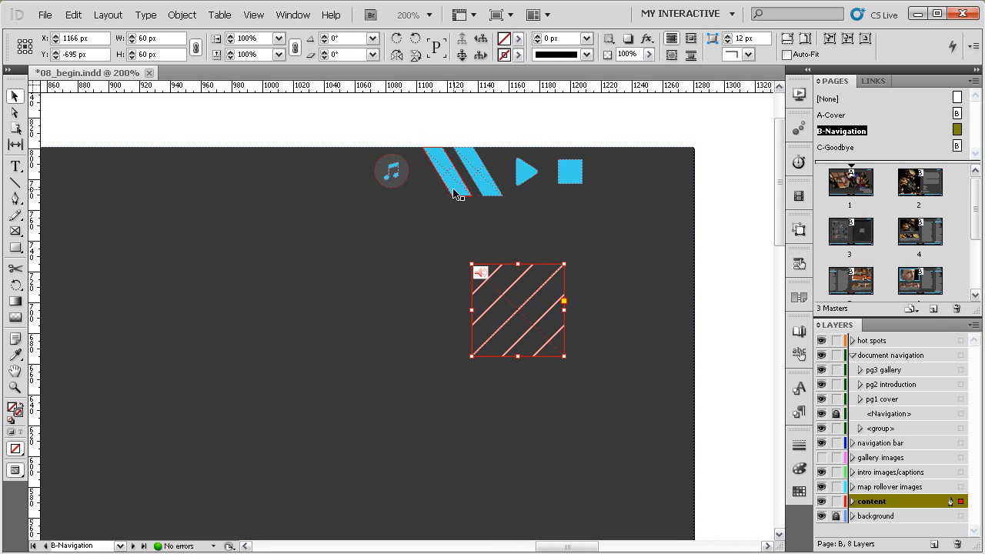
pyautogui.moveTo(688, 147); pyautogui.dragTo(300, 406)
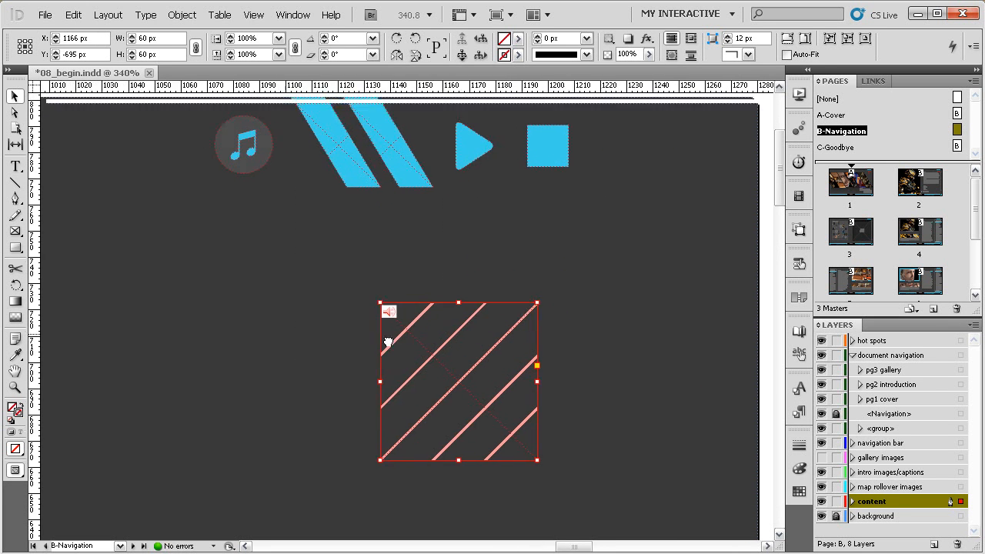
pyautogui.click(492, 254)
pyautogui.click(491, 179)
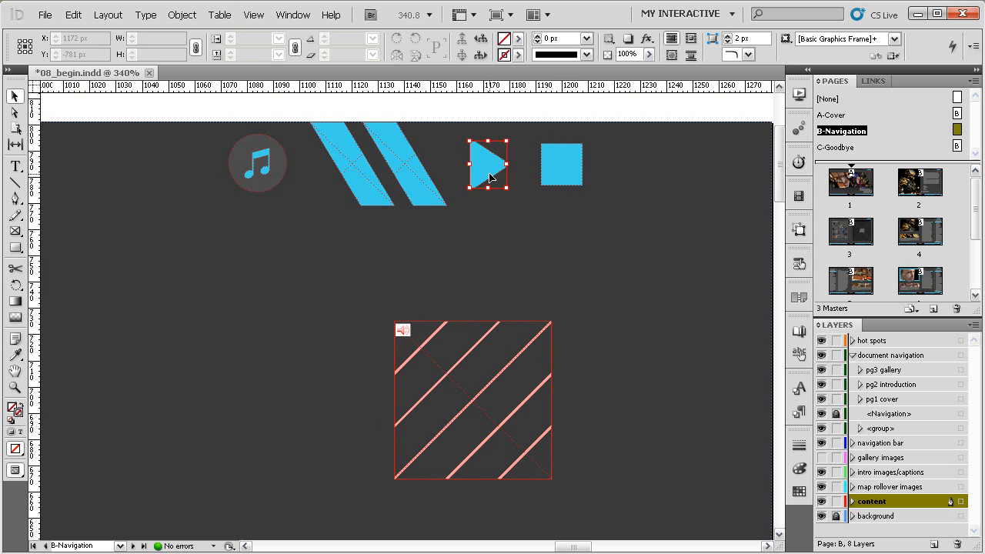
pyautogui.click(798, 263)
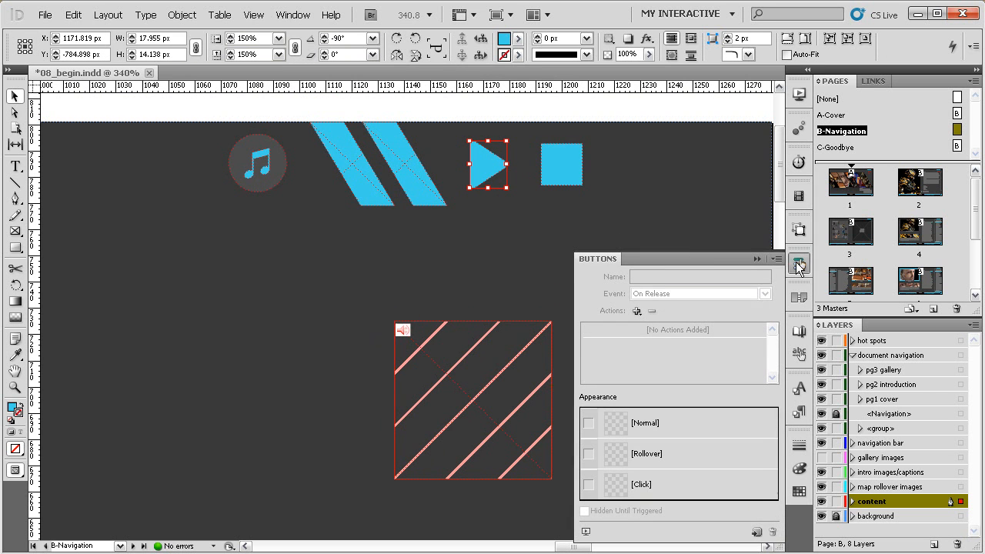
pyautogui.click(625, 423)
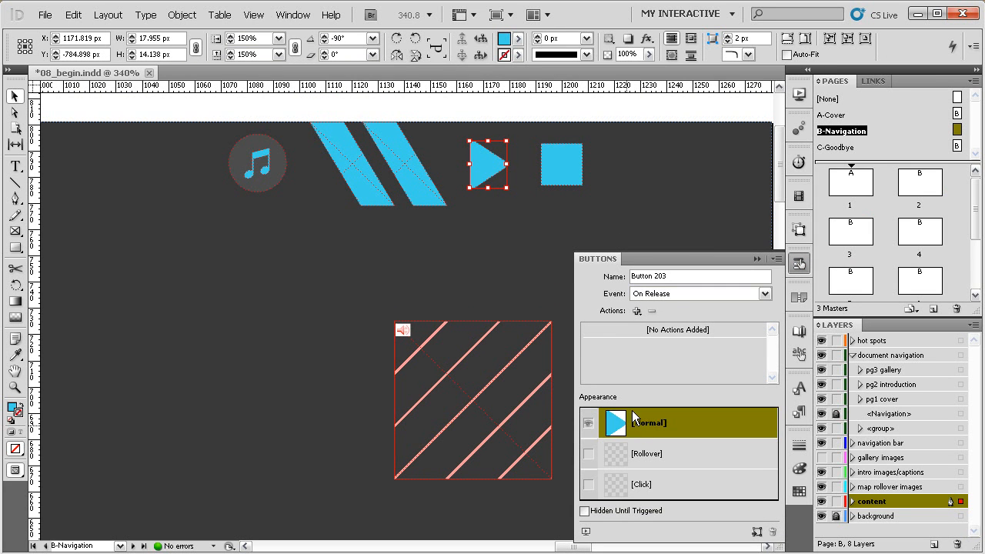
pyautogui.tripleClick(682, 276)
pyautogui.write('play')
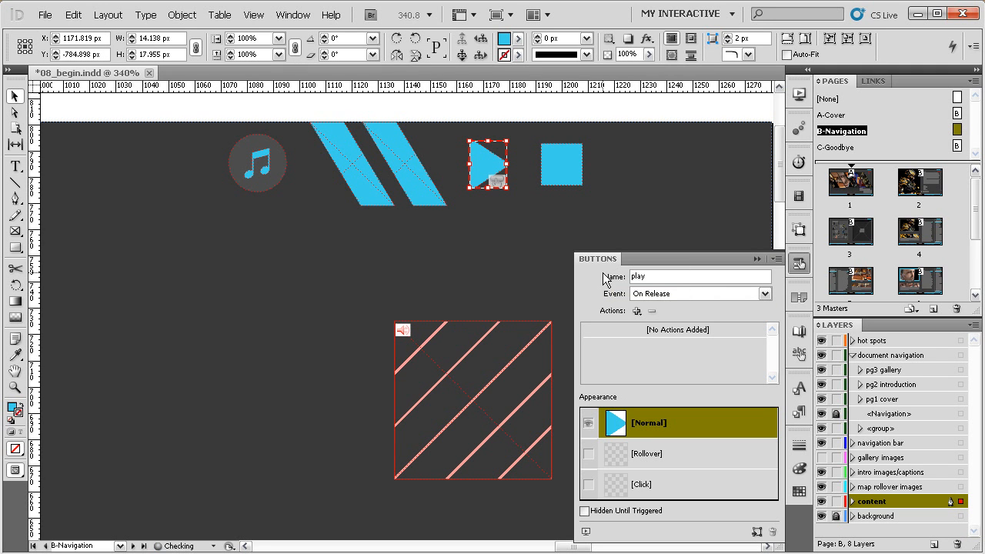
# Add a rollover state to the play button with the green R=0 G=255 B=0 fill, and reselect its Normal state
pyautogui.click(625, 454)
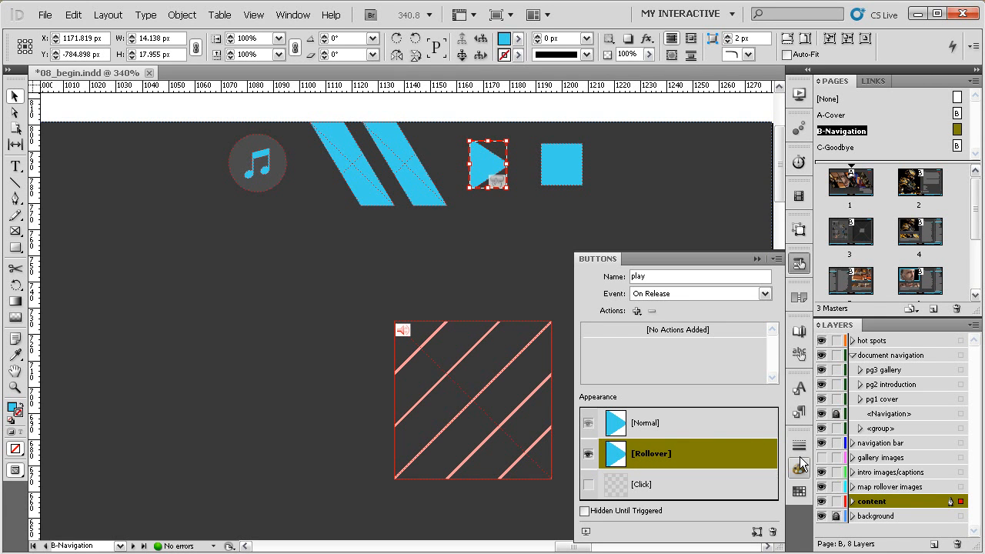
pyautogui.click(799, 490)
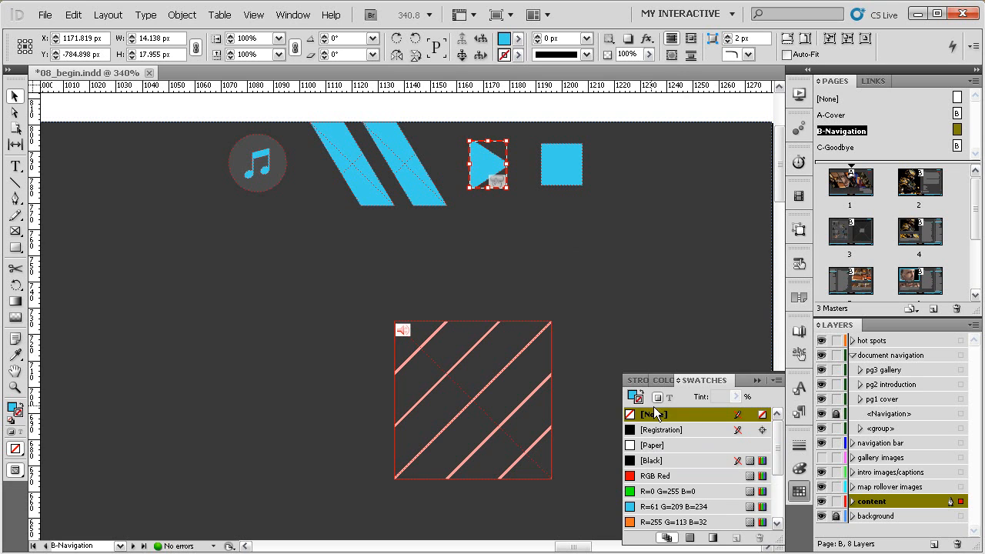
pyautogui.click(633, 395)
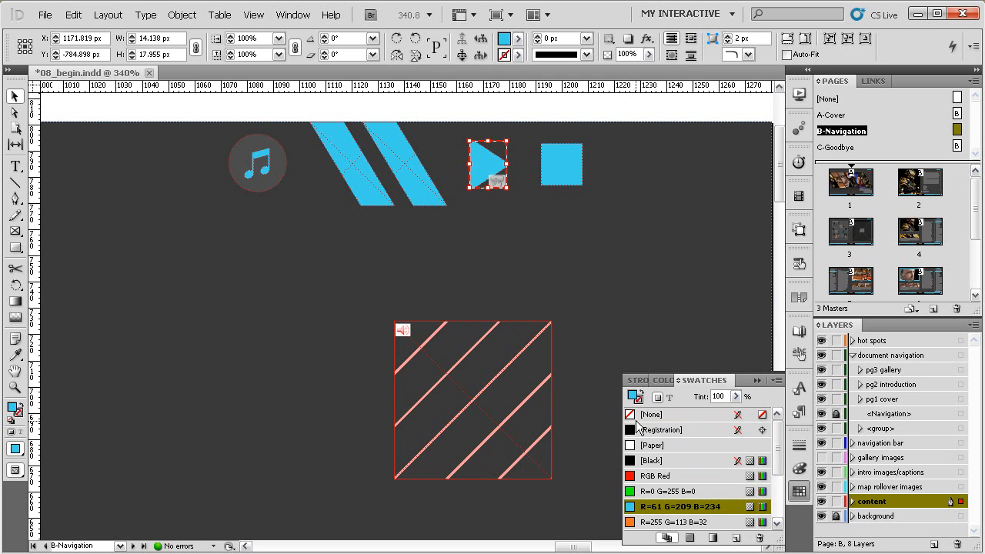
pyautogui.click(646, 490)
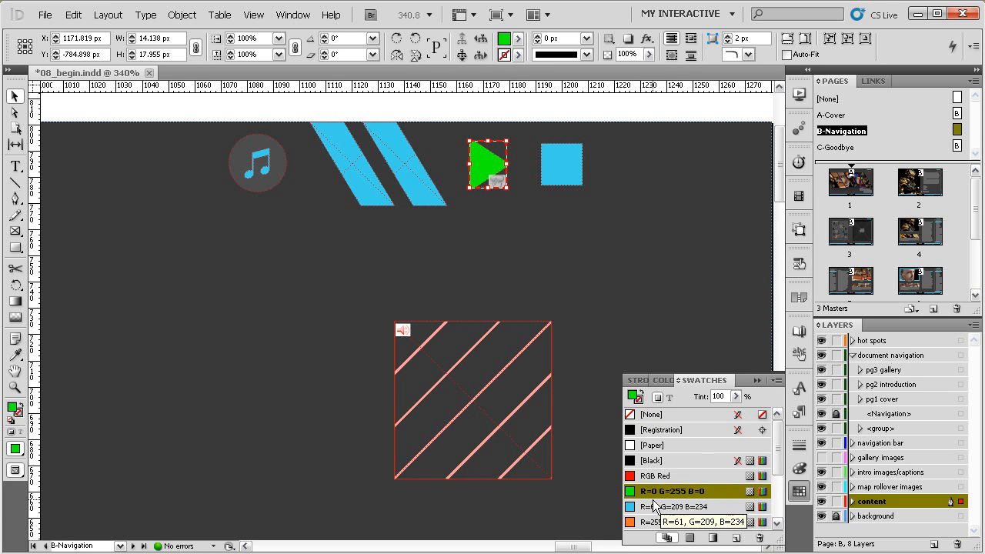
pyautogui.click(799, 263)
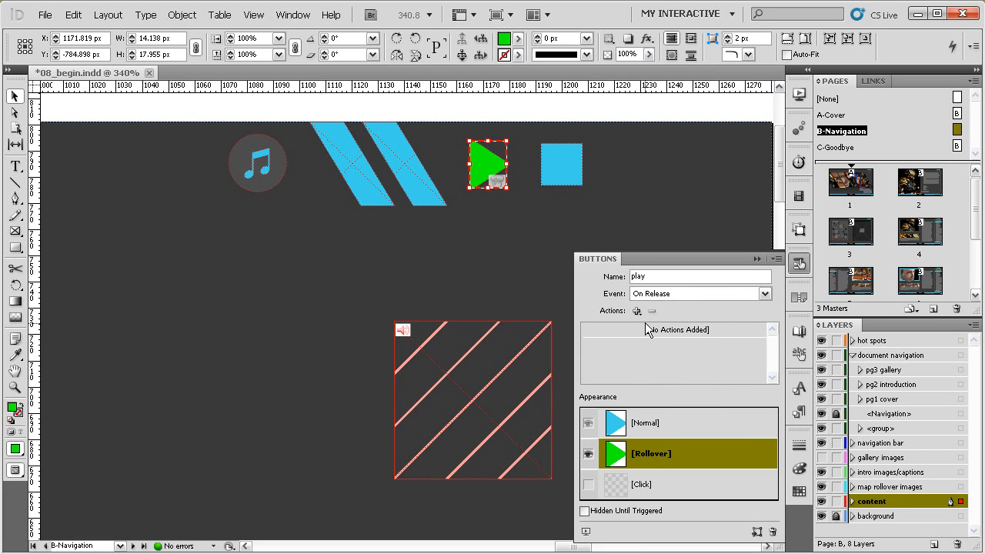
pyautogui.click(640, 425)
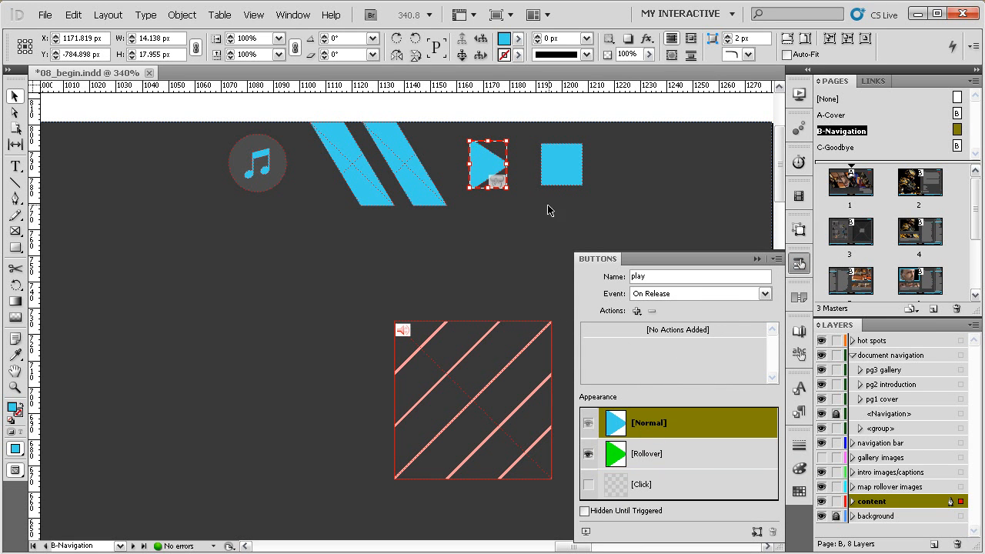
# Convert the blue square beside the play triangle into a button and name it stop
pyautogui.click(566, 180)
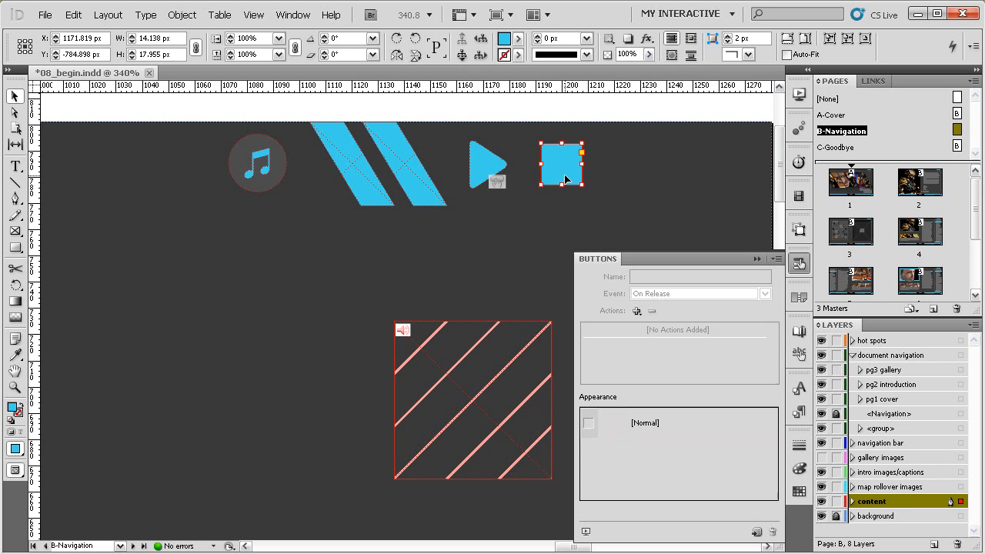
pyautogui.click(624, 422)
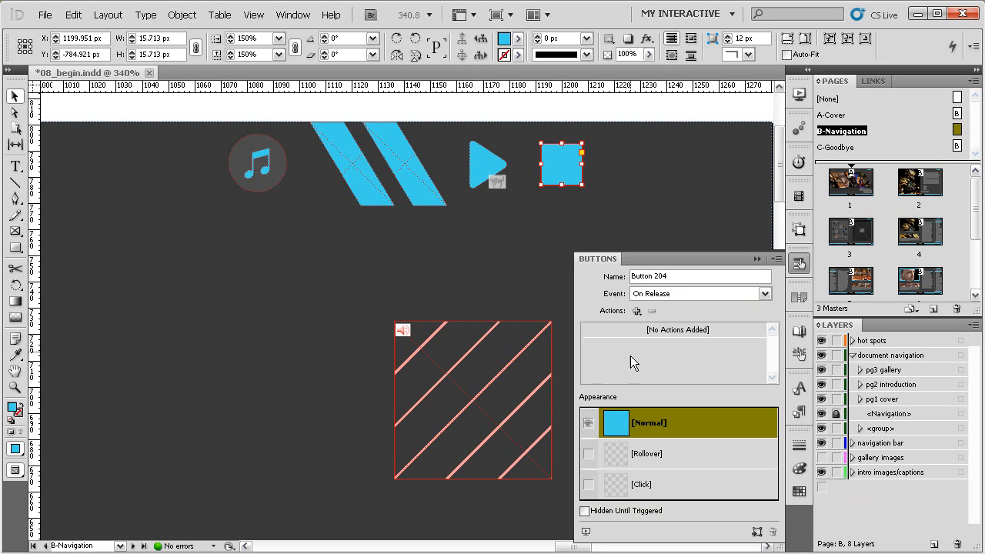
pyautogui.write('stop')
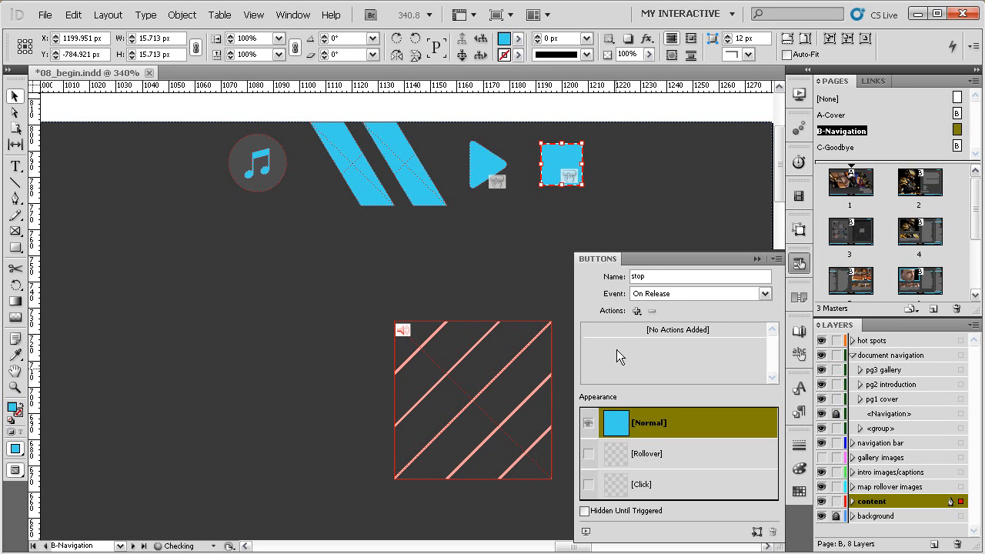
# Add a rollover state to the stop button with the RGB Red fill, and reselect its Normal state
pyautogui.click(625, 454)
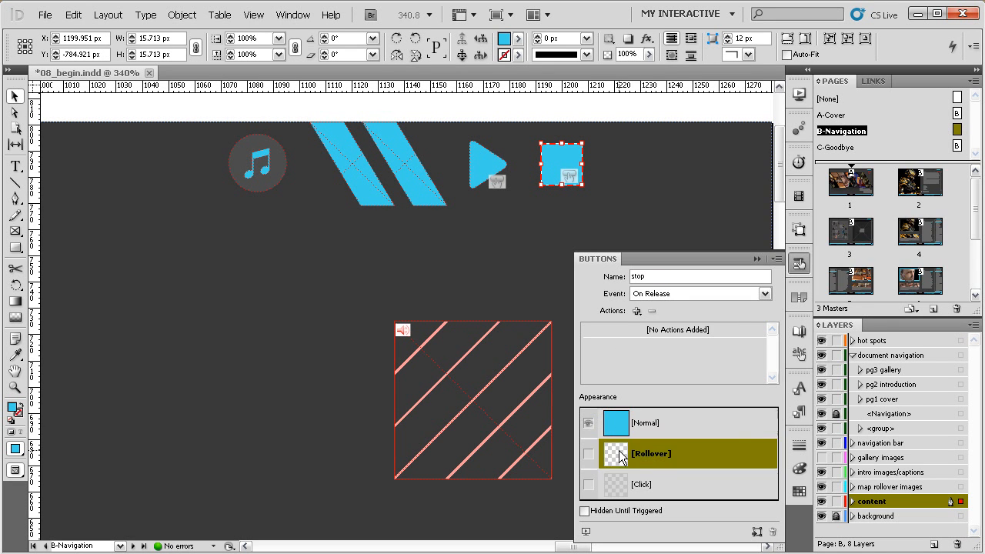
pyautogui.click(798, 491)
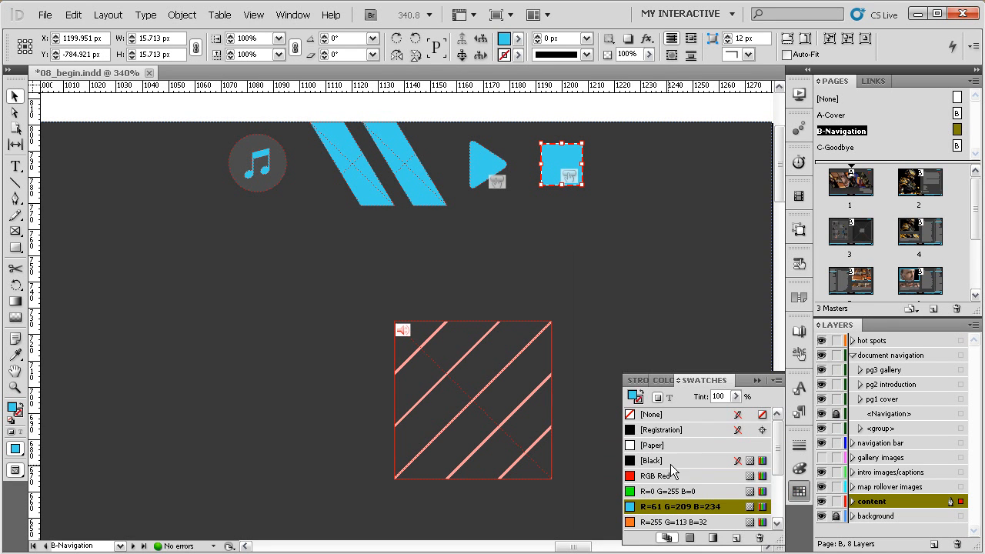
pyautogui.click(643, 477)
pyautogui.click(654, 475)
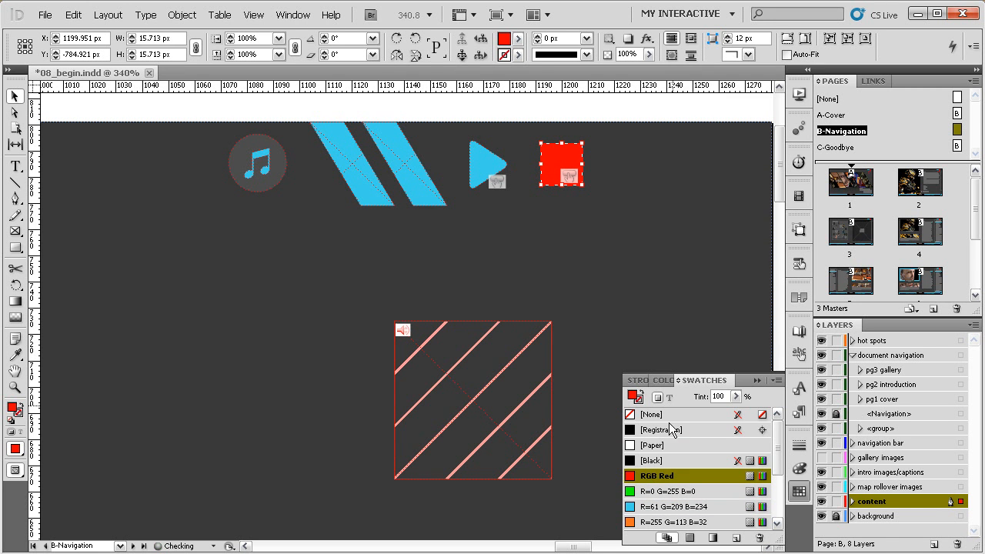
pyautogui.click(798, 492)
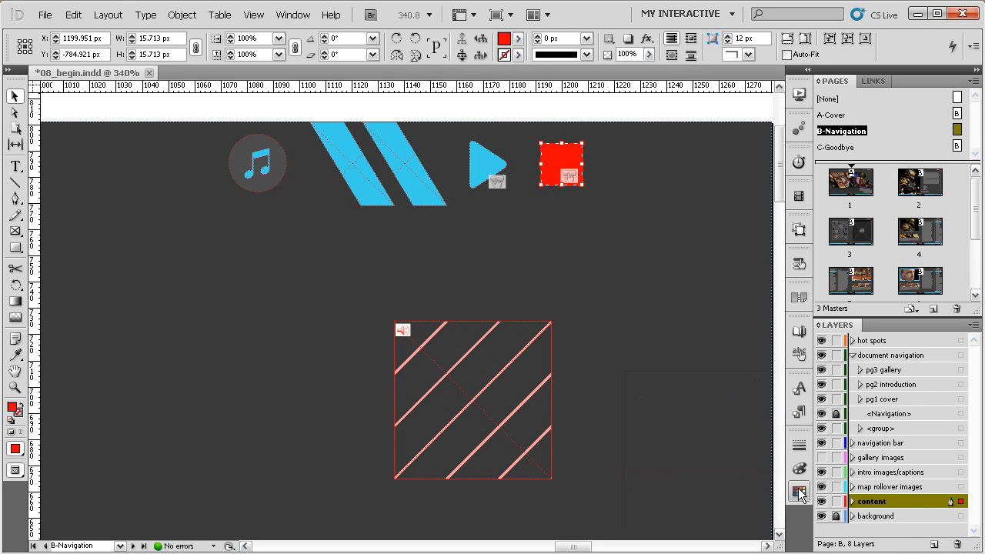
pyautogui.click(797, 265)
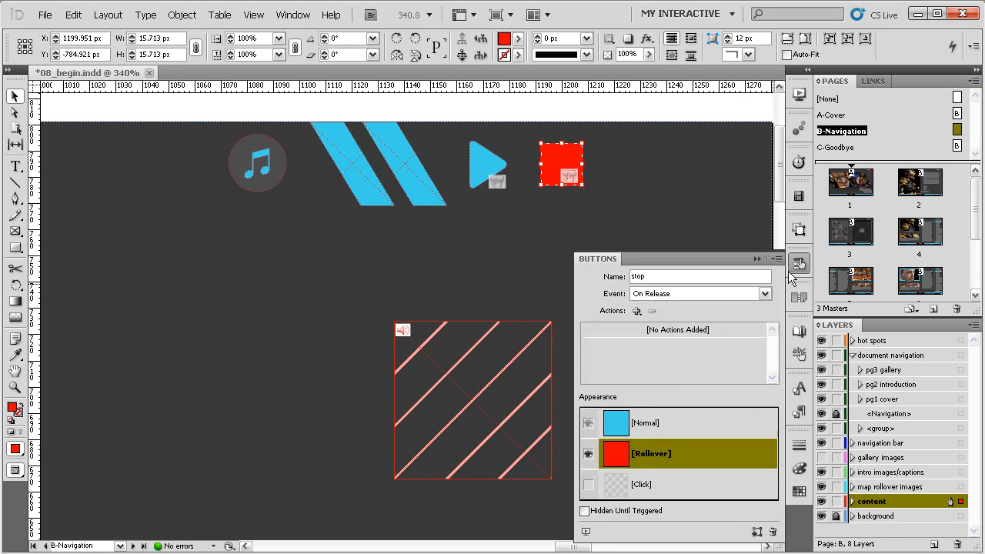
pyautogui.click(639, 422)
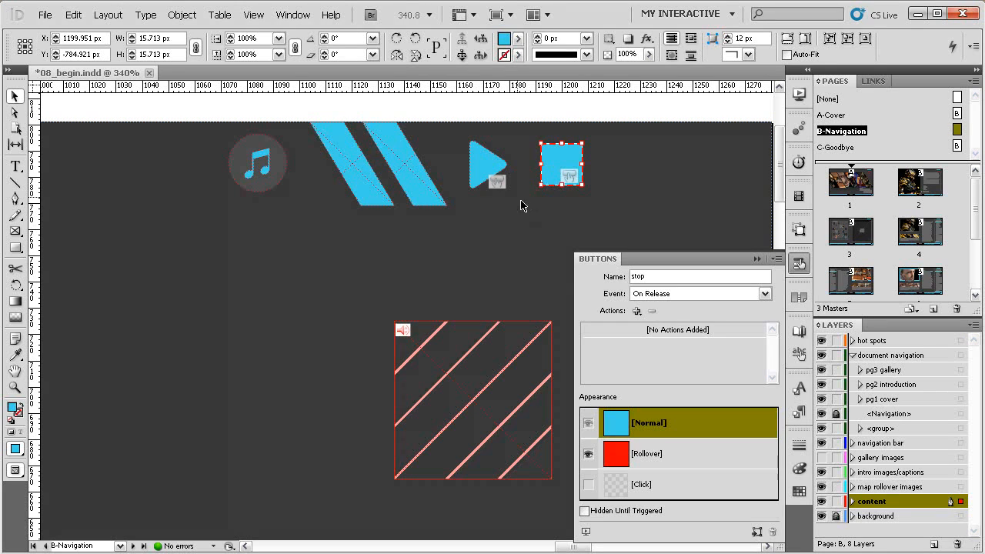
# Give the play button an On Release Sound action for DT_music.mp3 with the Play option
pyautogui.click(489, 177)
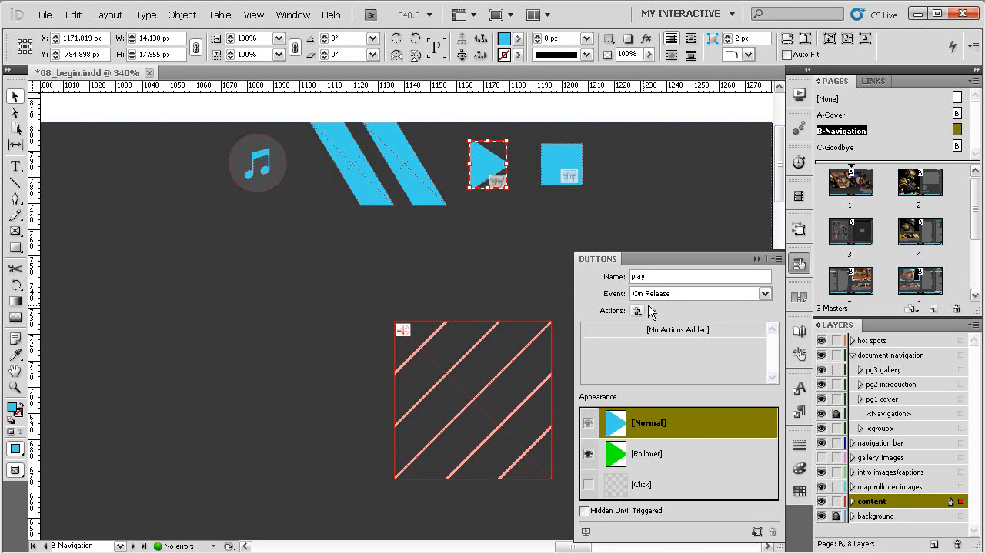
pyautogui.click(638, 311)
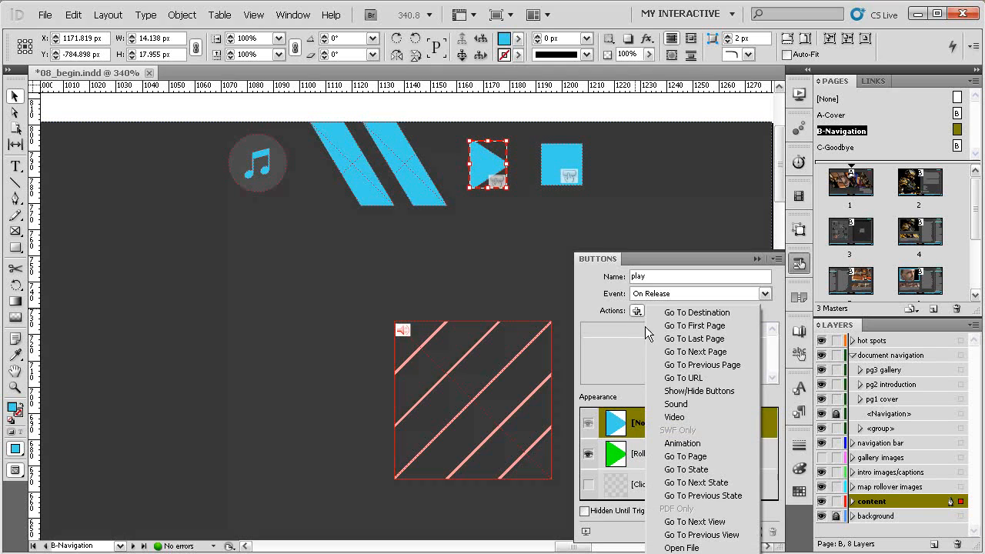
pyautogui.click(677, 405)
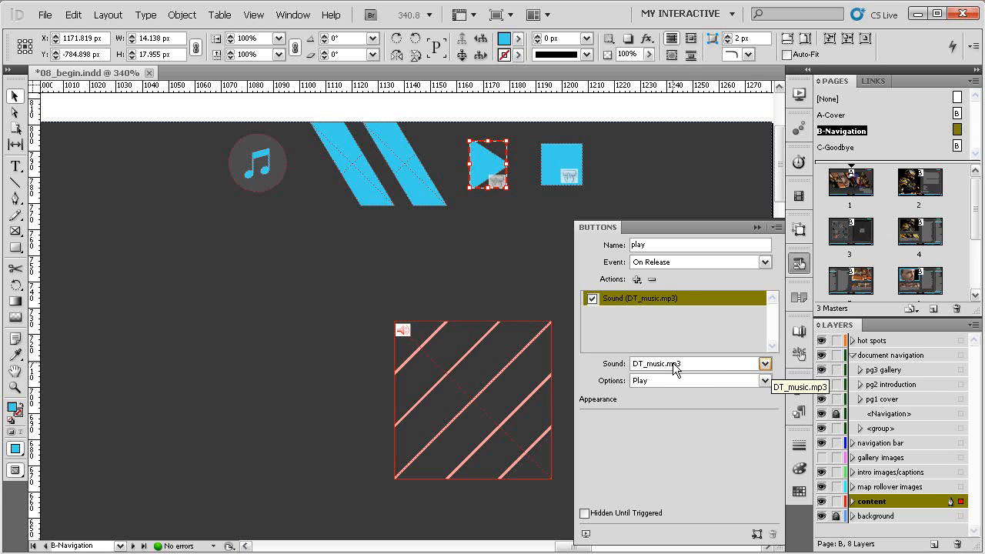
pyautogui.click(739, 365)
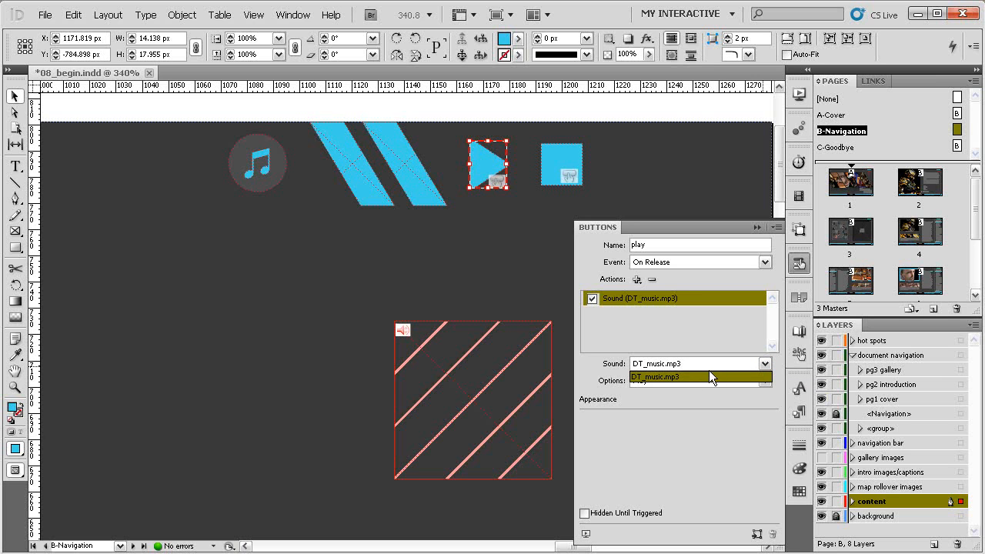
pyautogui.click(620, 373)
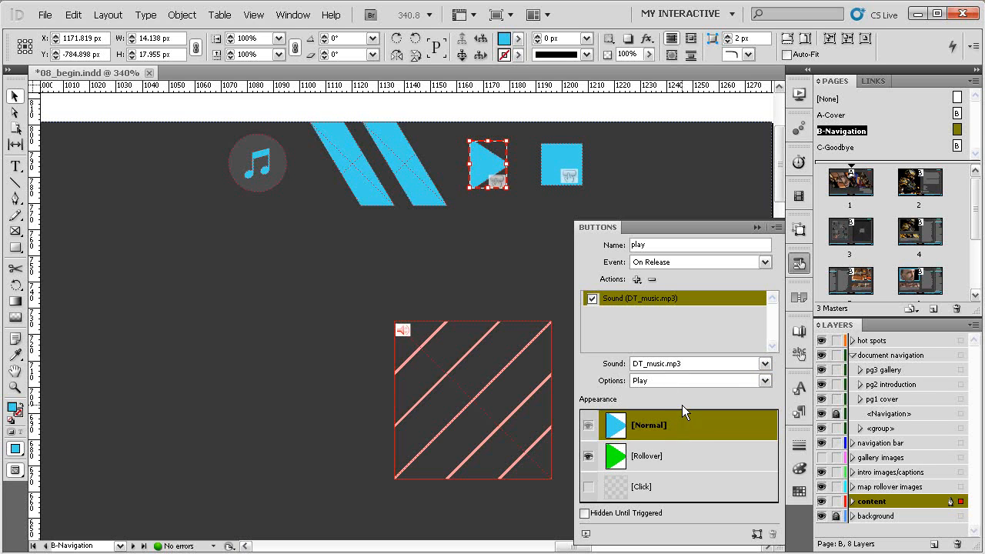
pyautogui.click(757, 383)
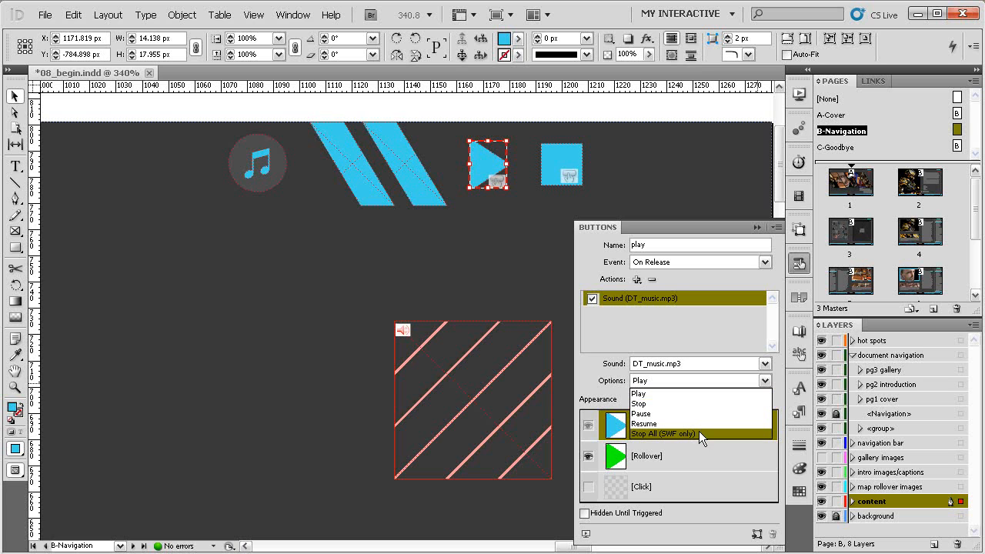
pyautogui.click(669, 396)
# Give the stop button an On Release Sound action for DT_music.mp3 with the Stop option
pyautogui.moveTo(517, 257); pyautogui.dragTo(462, 267)
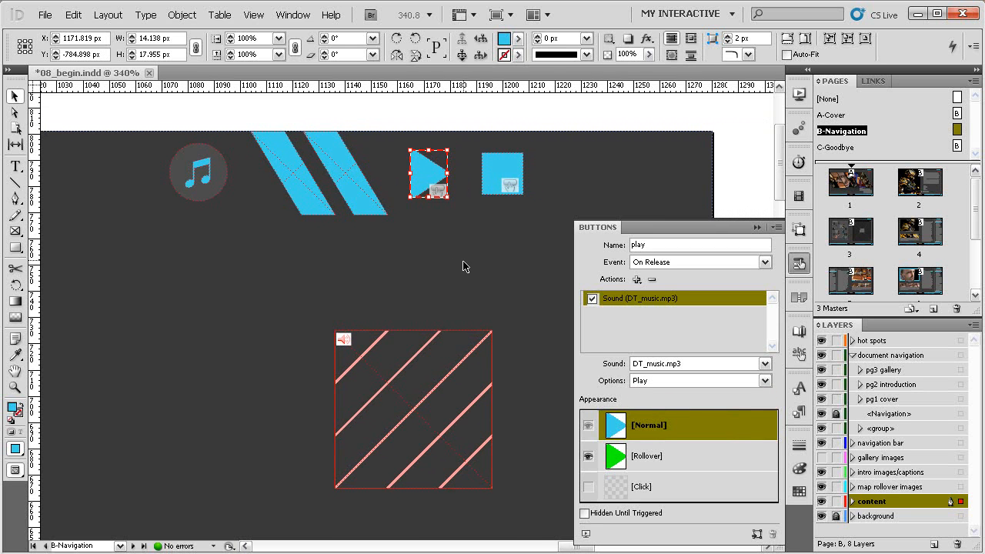
pyautogui.click(498, 185)
pyautogui.moveTo(505, 272); pyautogui.dragTo(472, 262)
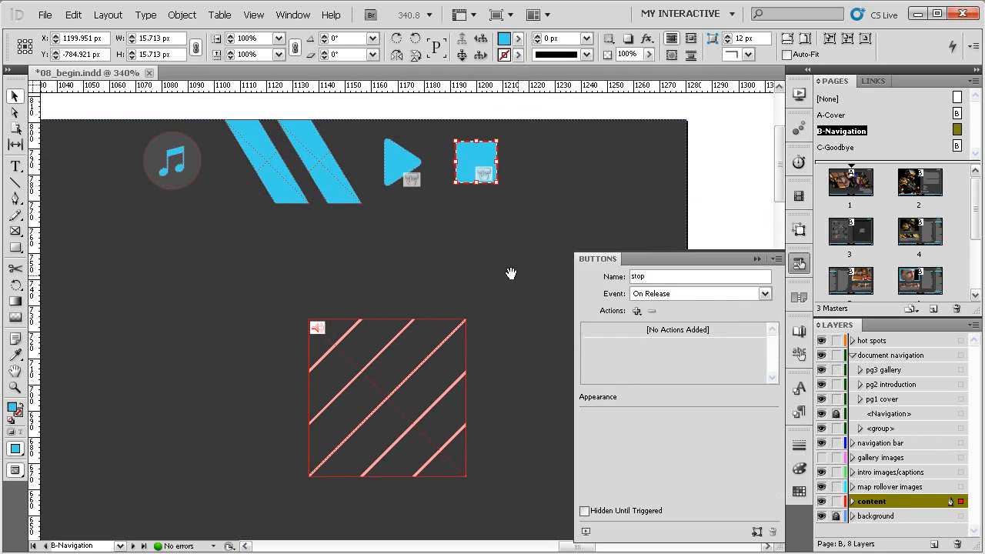
pyautogui.click(636, 311)
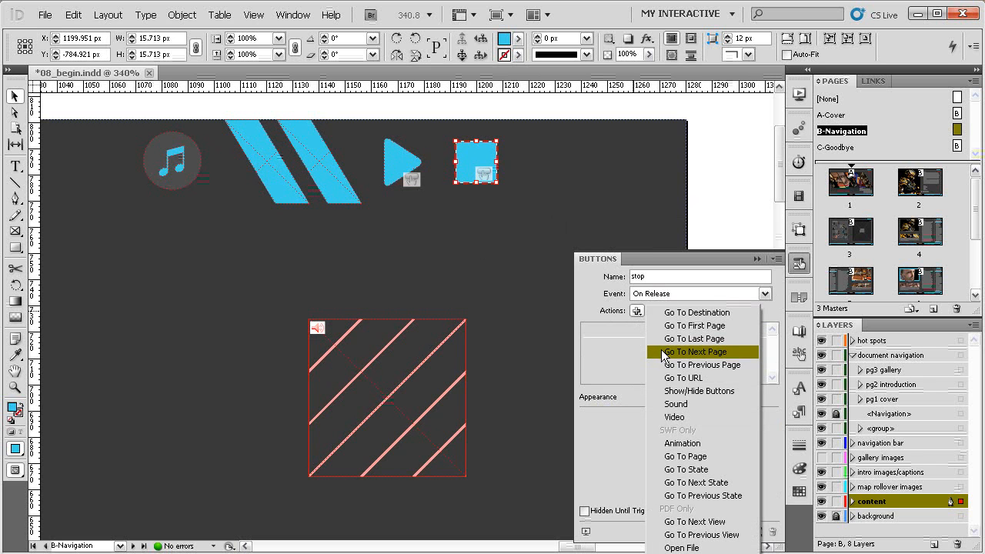
pyautogui.click(684, 403)
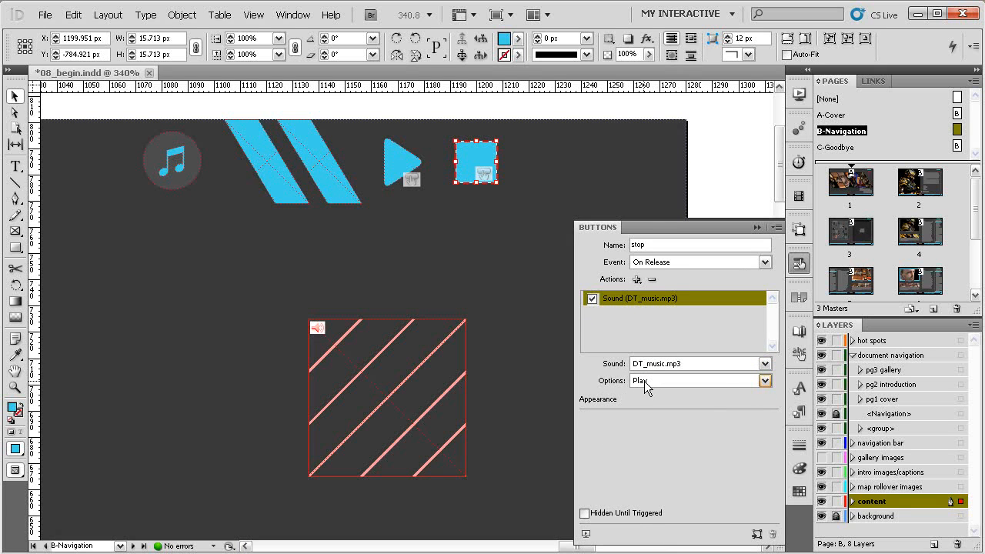
pyautogui.click(749, 385)
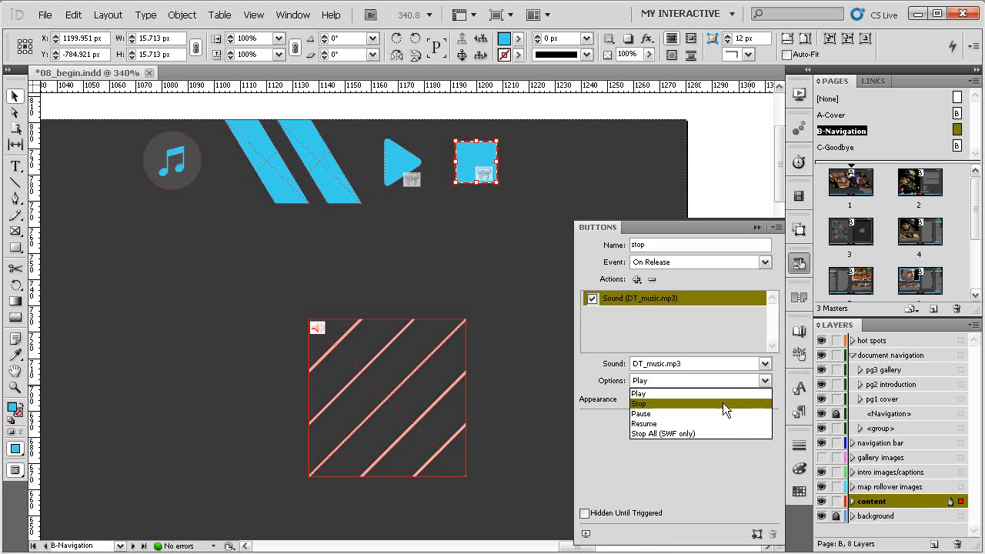
pyautogui.click(723, 403)
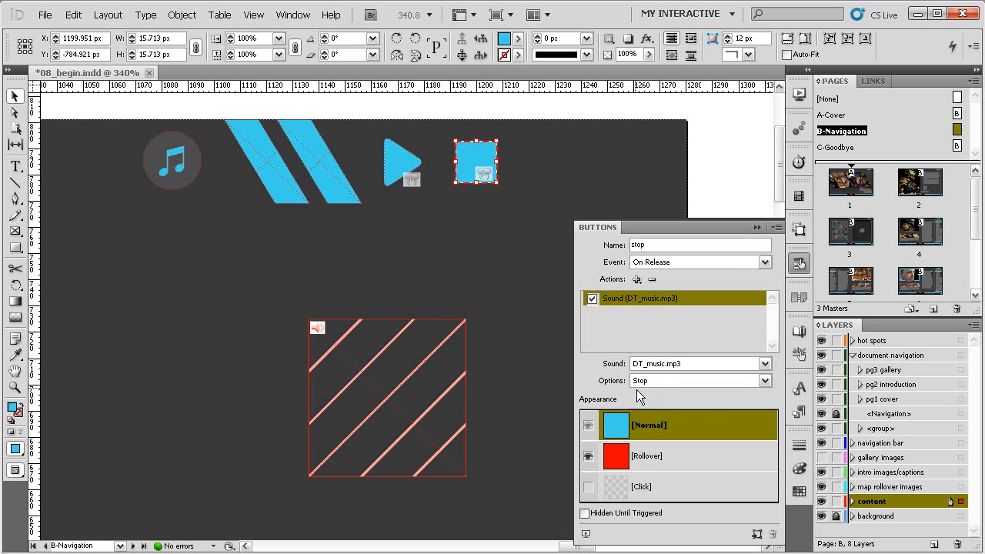
pyautogui.click(799, 263)
pyautogui.click(637, 274)
pyautogui.moveTo(547, 319); pyautogui.dragTo(636, 292)
pyautogui.keyDown('ctrl'); pyautogui.keyDown('alt'); pyautogui.click(561, 315); pyautogui.keyUp('alt'); pyautogui.keyUp('ctrl')
pyautogui.keyDown('ctrl'); pyautogui.keyDown('alt'); pyautogui.click(561, 315); pyautogui.keyUp('alt'); pyautogui.keyUp('ctrl')
pyautogui.moveTo(384, 352); pyautogui.dragTo(574, 318)
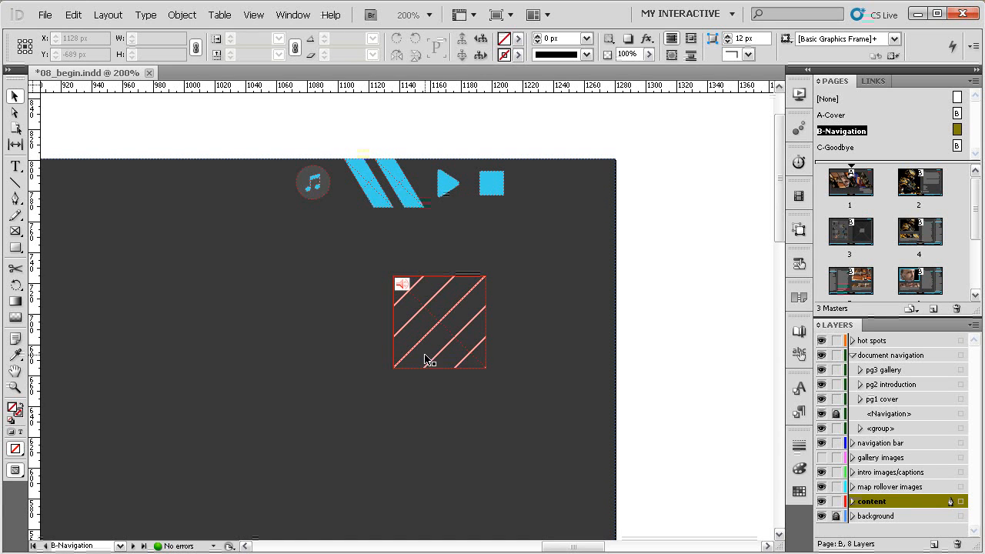
pyautogui.moveTo(468, 377); pyautogui.dragTo(483, 326)
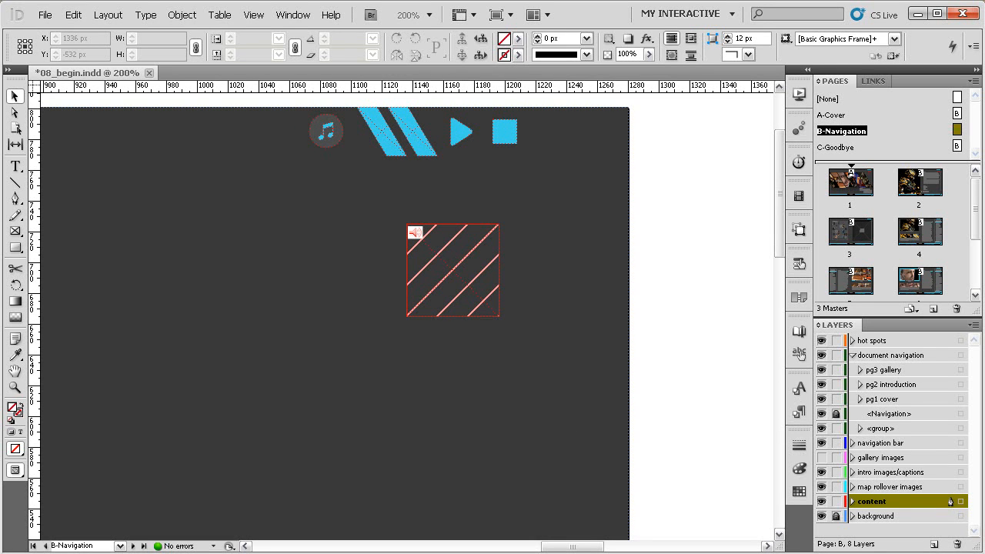
# Switch to 08_example.pdf in Adobe Reader, test its play and stop music buttons, and close it
pyautogui.hotkey('alt', 'Tab')
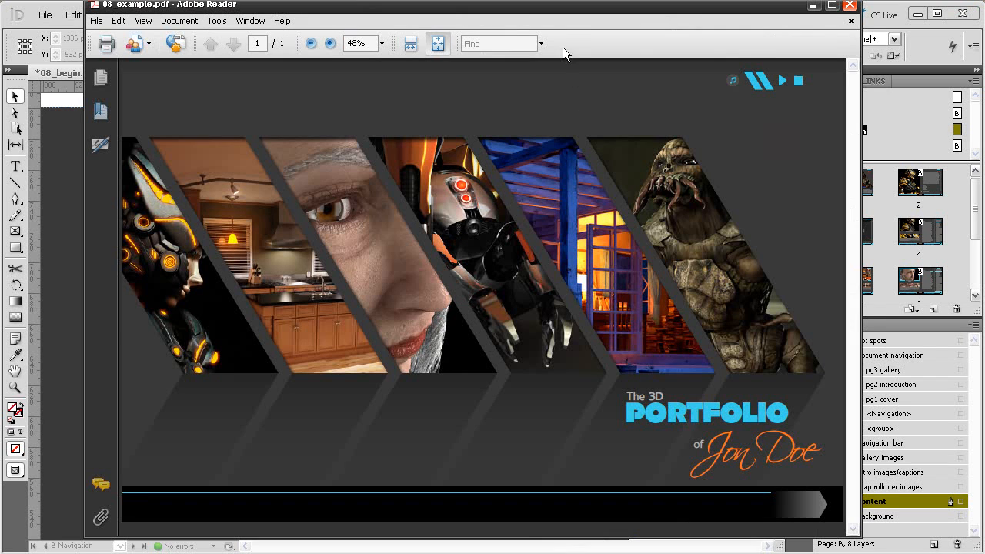
pyautogui.moveTo(557, 8); pyautogui.dragTo(538, 16)
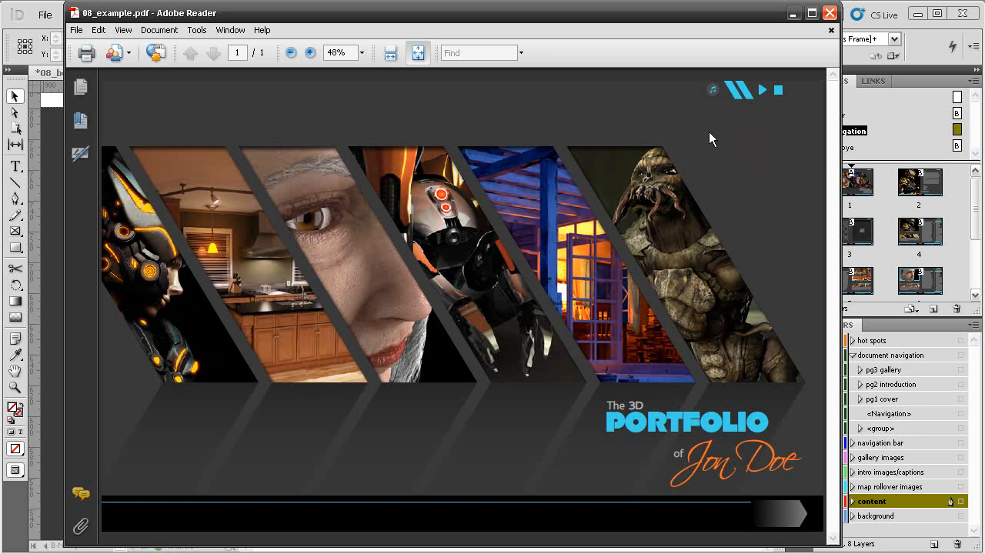
pyautogui.click(762, 91)
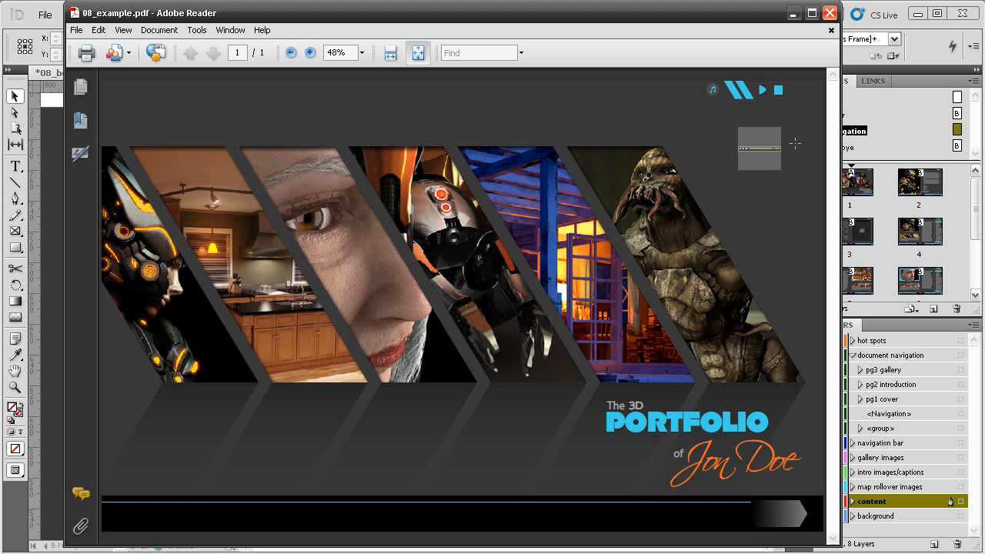
pyautogui.click(777, 91)
pyautogui.click(830, 13)
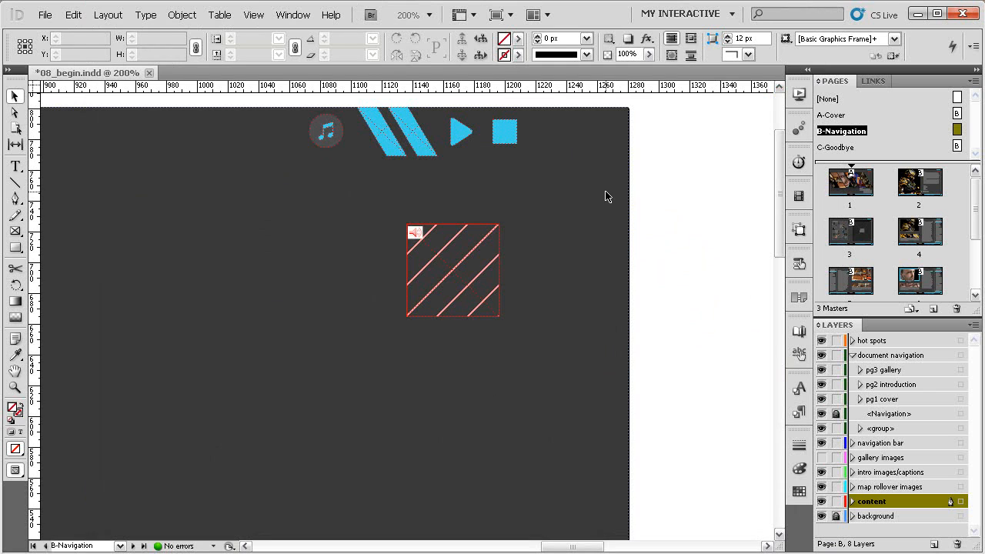
# Select the placed music clip and preview its sound in the media settings, returning the playhead near the start
pyautogui.moveTo(554, 214); pyautogui.dragTo(428, 347)
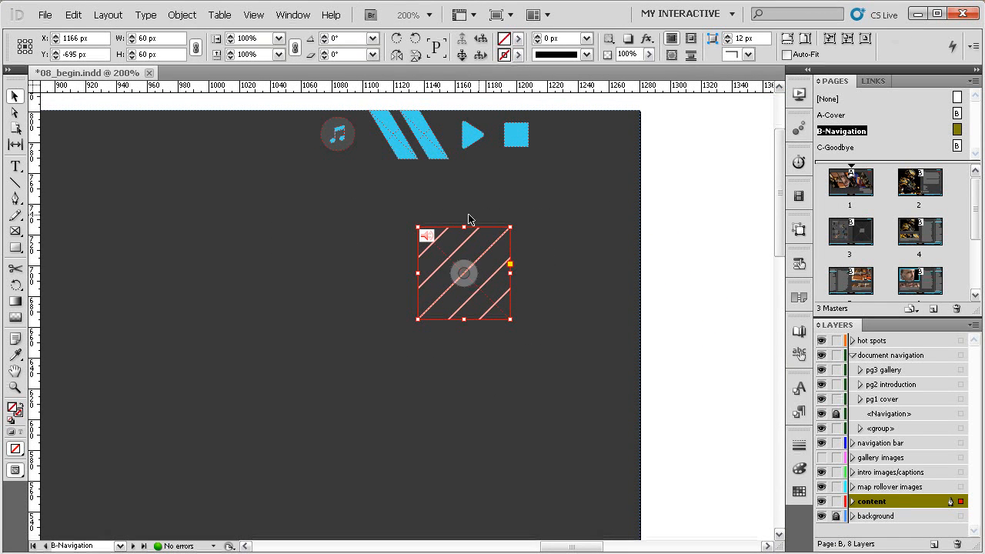
pyautogui.click(798, 197)
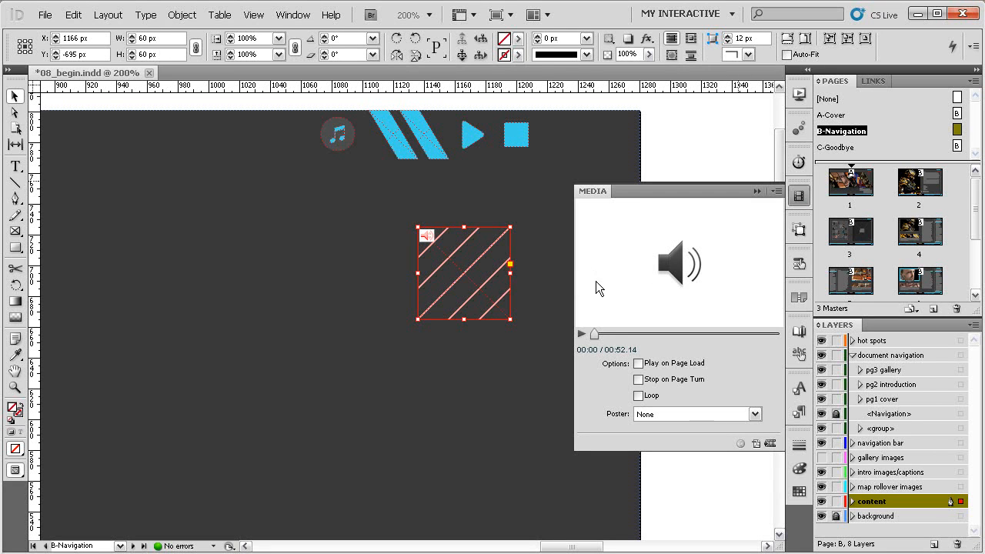
pyautogui.click(581, 335)
pyautogui.click(582, 333)
pyautogui.moveTo(619, 334); pyautogui.dragTo(594, 334)
# Set the music clip's poster to Standard
pyautogui.click(705, 416)
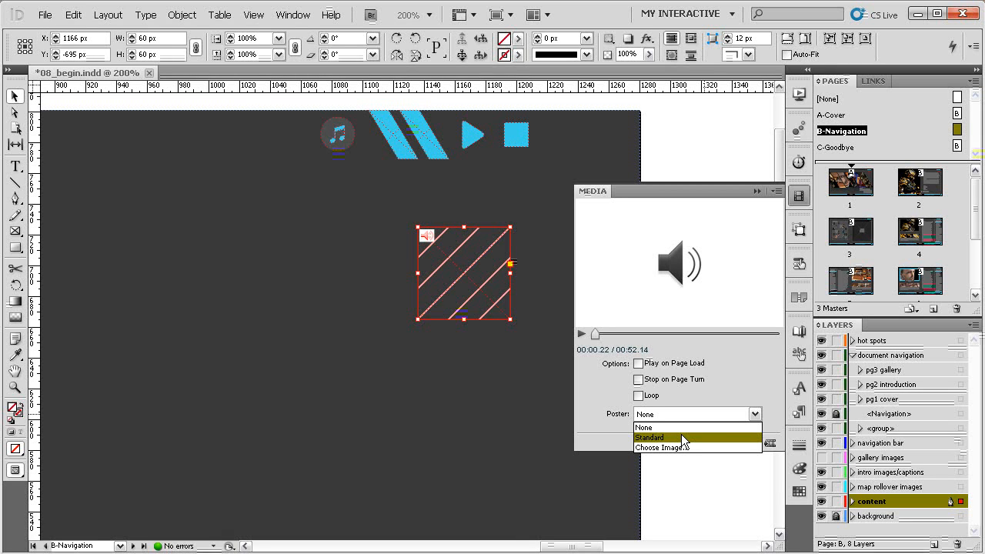
pyautogui.click(682, 437)
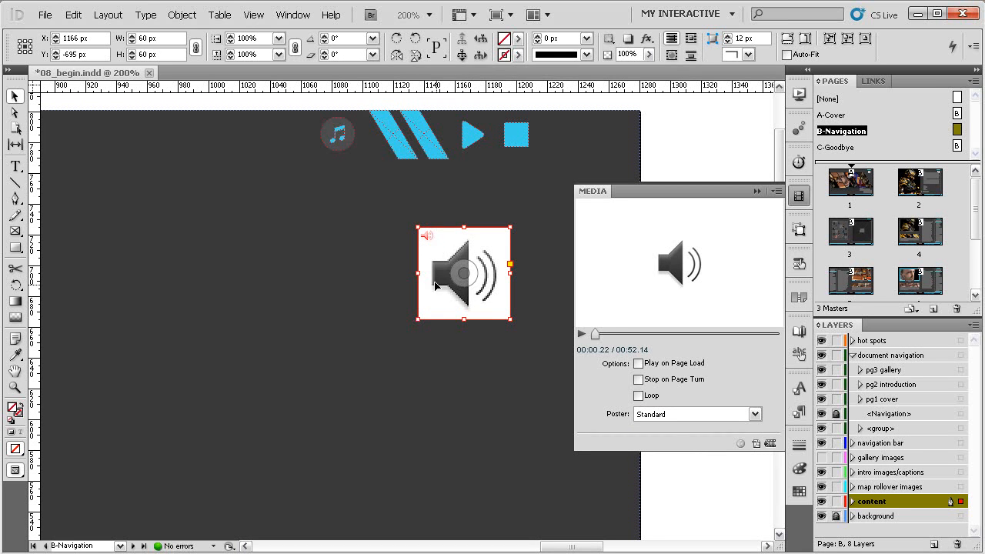
pyautogui.moveTo(525, 332); pyautogui.dragTo(463, 324)
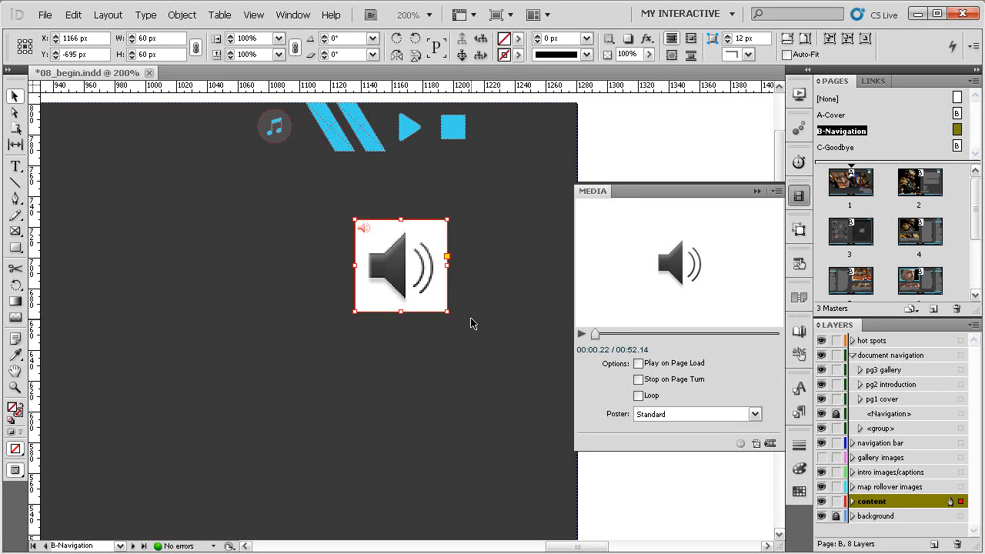
# Set the music clip's poster to None and close its media settings
pyautogui.click(754, 414)
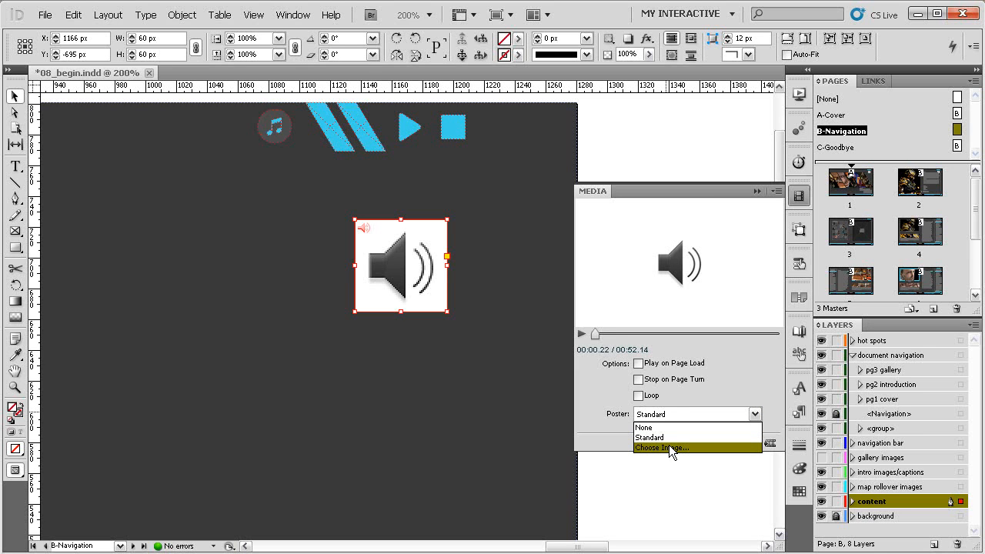
pyautogui.click(605, 410)
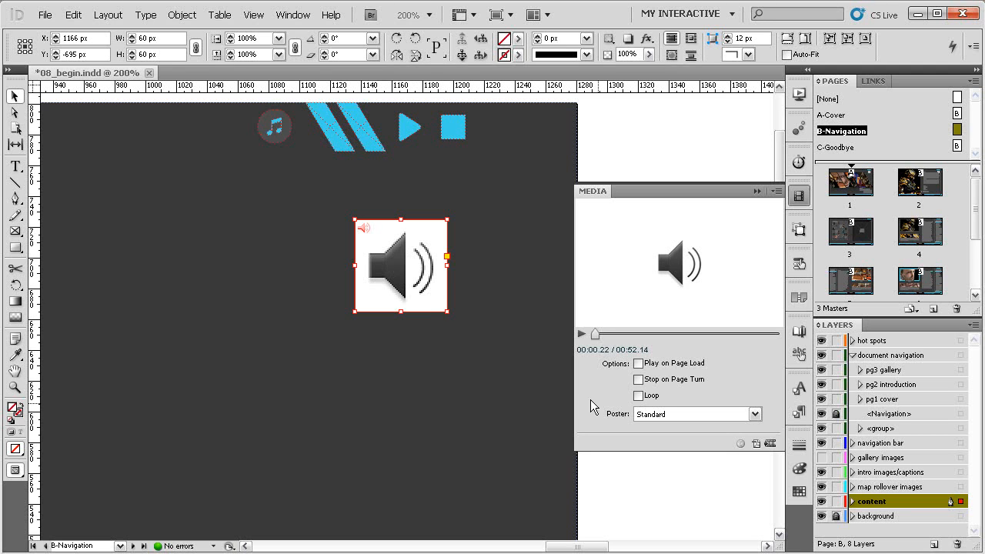
pyautogui.click(681, 416)
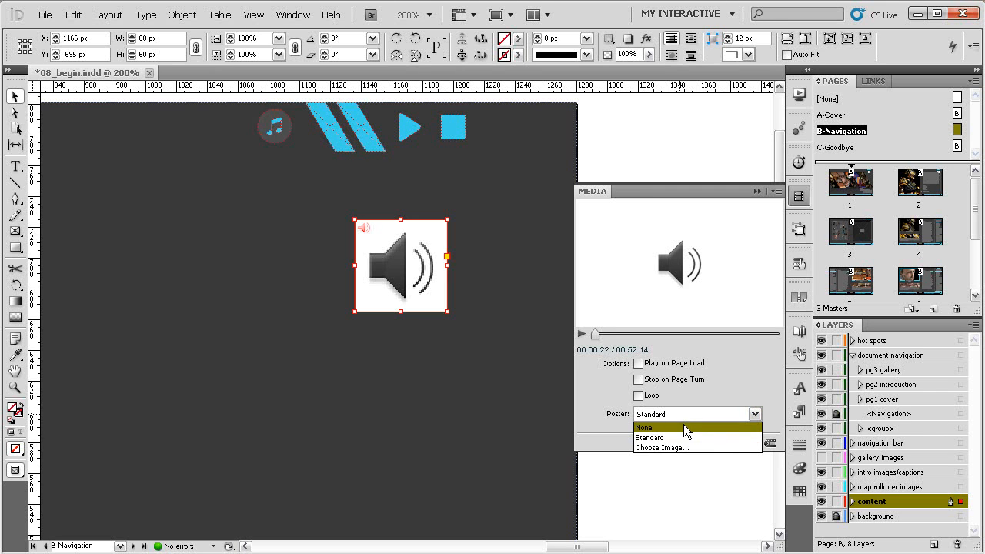
pyautogui.click(683, 427)
pyautogui.click(799, 195)
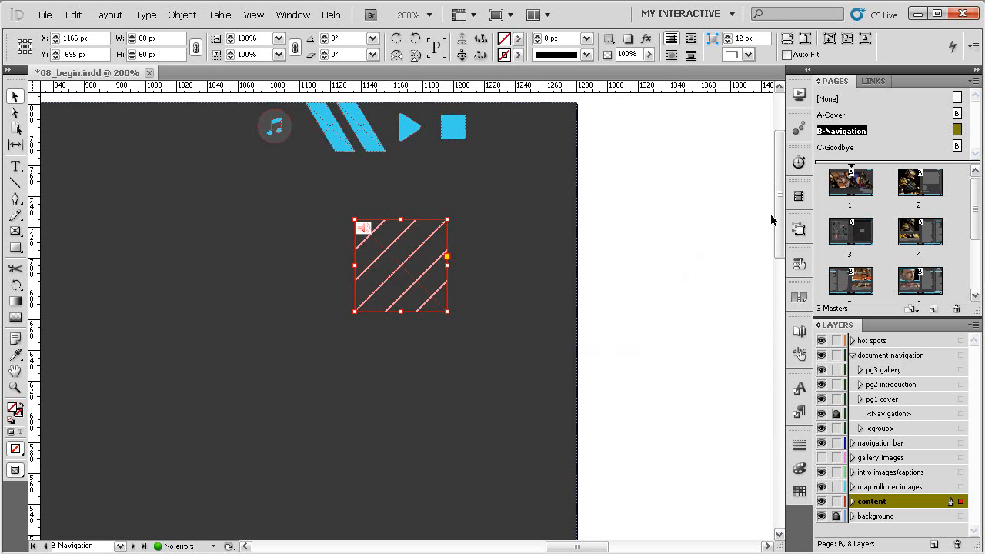
# Move the music clip to the page's upper corner beside the stop button, at about X 1245 px, Y -781 px
pyautogui.click(473, 259)
pyautogui.moveTo(451, 278); pyautogui.dragTo(503, 303)
pyautogui.moveTo(540, 219); pyautogui.dragTo(403, 343)
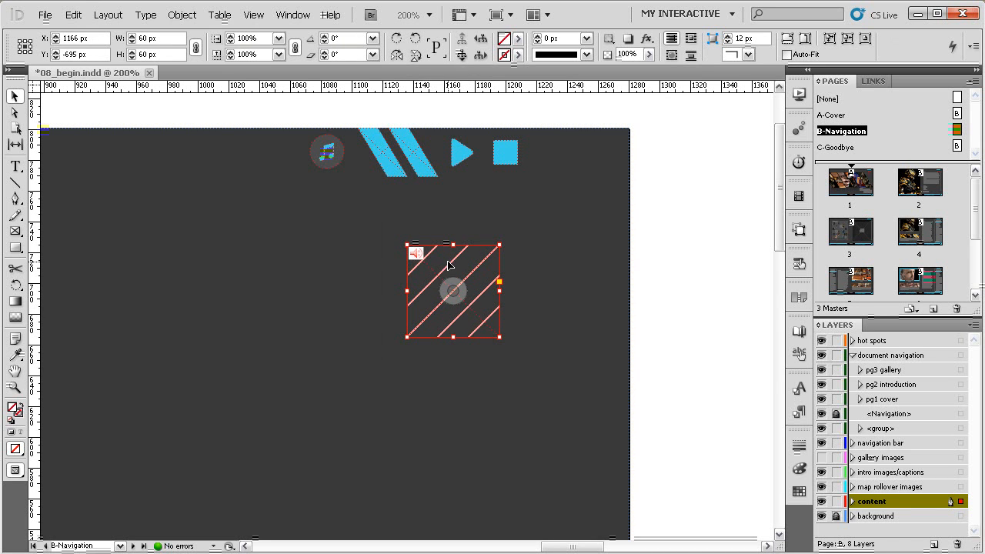
pyautogui.moveTo(444, 263)
pyautogui.mouseDown()
pyautogui.moveTo(525, 232)
pyautogui.moveTo(573, 173)
pyautogui.moveTo(564, 133)
pyautogui.mouseUp()
# Shrink the music clip's frame about its center to 2.4 px square and scale it to 5%, making it 0.12 px square
pyautogui.moveTo(592, 202); pyautogui.dragTo(565, 238)
pyautogui.moveTo(633, 139); pyautogui.dragTo(442, 290)
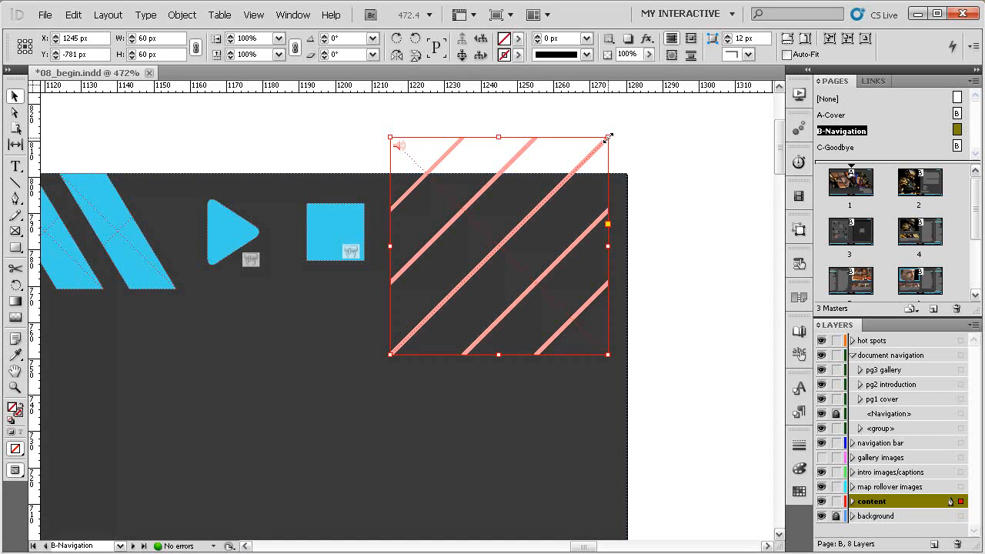
pyautogui.moveTo(607, 137); pyautogui.dragTo(489, 250)
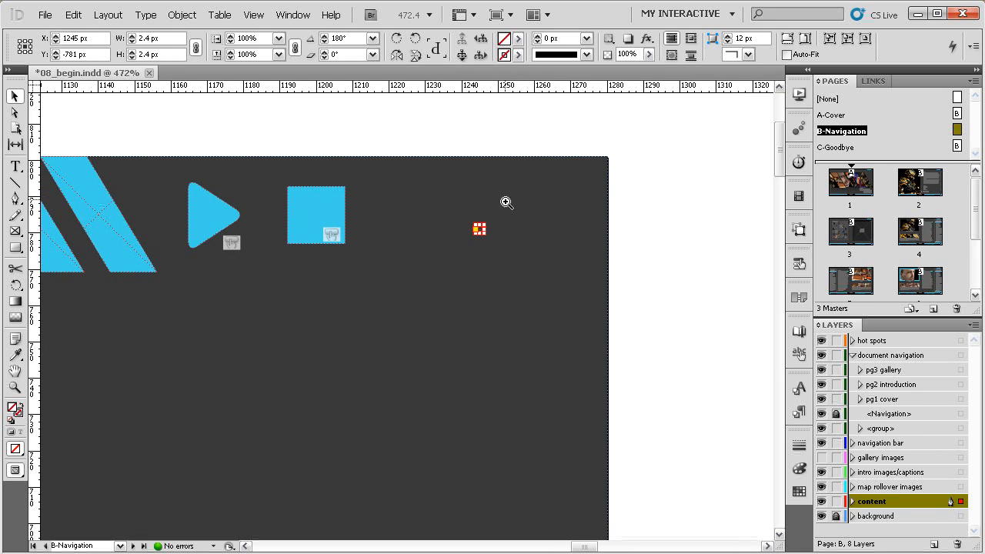
pyautogui.hotkey('ctrl', 'alt', '=')
pyautogui.moveTo(507, 302); pyautogui.dragTo(479, 322)
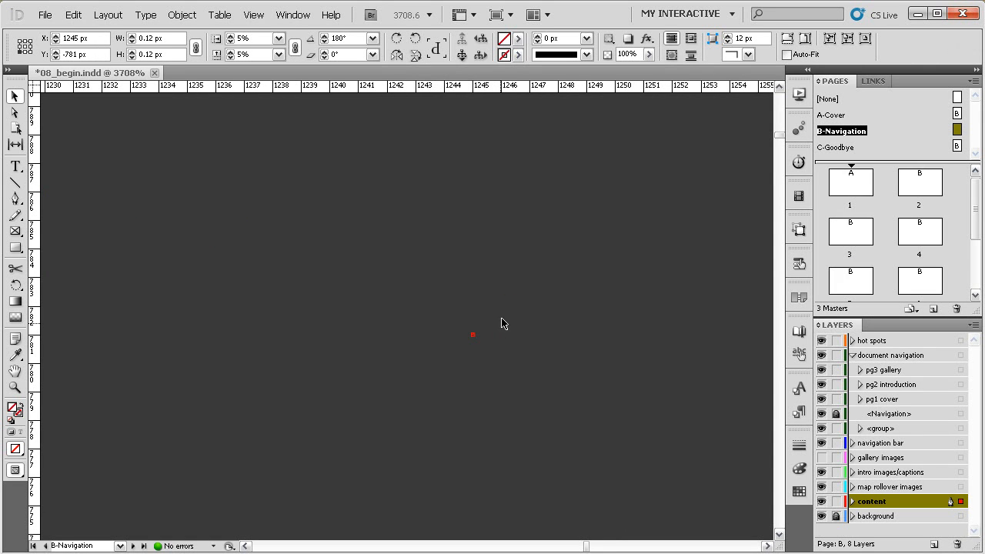
# Deselect the shrunken music clip and examine how noticeable it is beside the stop button at 300% zoom
pyautogui.press('space')
pyautogui.moveTo(367, 297); pyautogui.dragTo(364, 254)
pyautogui.keyDown('ctrl'); pyautogui.keyDown('alt'); pyautogui.click(374, 298); pyautogui.keyUp('alt'); pyautogui.keyUp('ctrl')
pyautogui.keyDown('ctrl'); pyautogui.keyDown('alt'); pyautogui.click(374, 299); pyautogui.keyUp('alt'); pyautogui.keyUp('ctrl')
pyautogui.keyDown('ctrl'); pyautogui.keyDown('alt'); pyautogui.click(374, 299); pyautogui.keyUp('alt'); pyautogui.keyUp('ctrl')
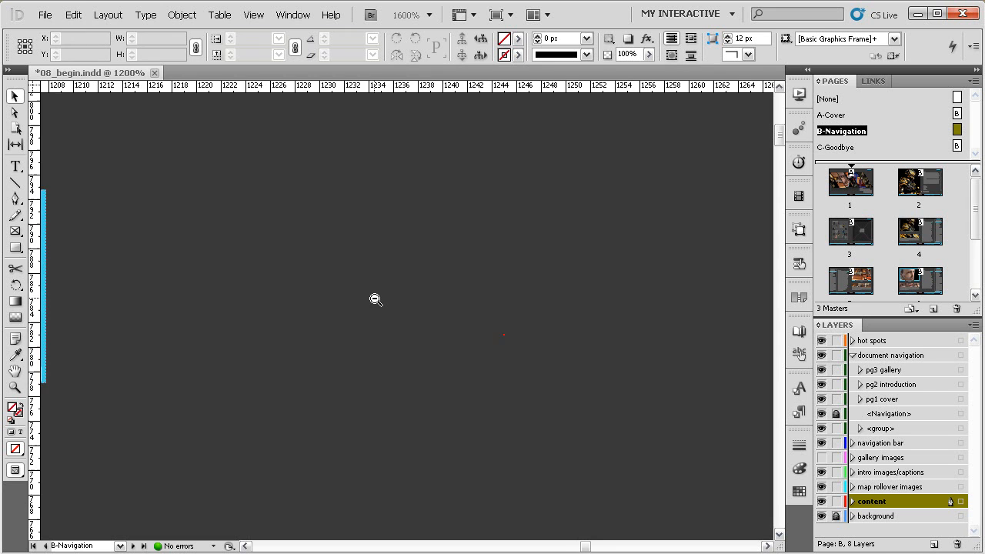
pyautogui.keyDown('ctrl'); pyautogui.keyDown('alt'); pyautogui.click(374, 298); pyautogui.keyUp('alt'); pyautogui.keyUp('ctrl')
pyautogui.keyDown('ctrl'); pyautogui.keyDown('alt'); pyautogui.click(374, 299); pyautogui.keyUp('alt'); pyautogui.keyUp('ctrl')
pyautogui.keyDown('ctrl'); pyautogui.keyDown('alt'); pyautogui.click(374, 299); pyautogui.keyUp('alt'); pyautogui.keyUp('ctrl')
pyautogui.keyDown('ctrl'); pyautogui.keyDown('alt'); pyautogui.click(374, 300); pyautogui.keyUp('alt'); pyautogui.keyUp('ctrl')
pyautogui.keyDown('ctrl'); pyautogui.keyDown('alt'); pyautogui.click(373, 299); pyautogui.keyUp('alt'); pyautogui.keyUp('ctrl')
pyautogui.moveTo(370, 360); pyautogui.dragTo(398, 315)
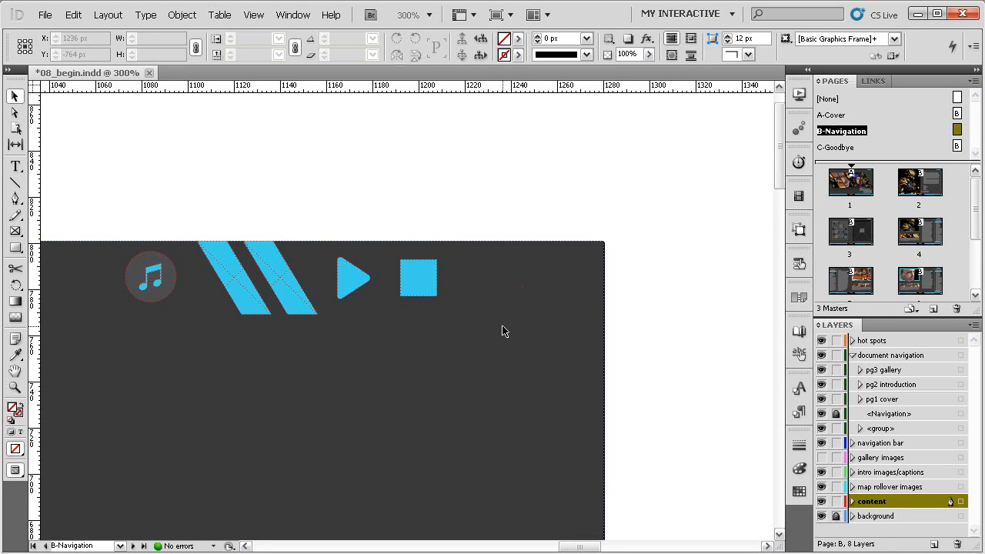
pyautogui.moveTo(330, 381); pyautogui.dragTo(439, 304)
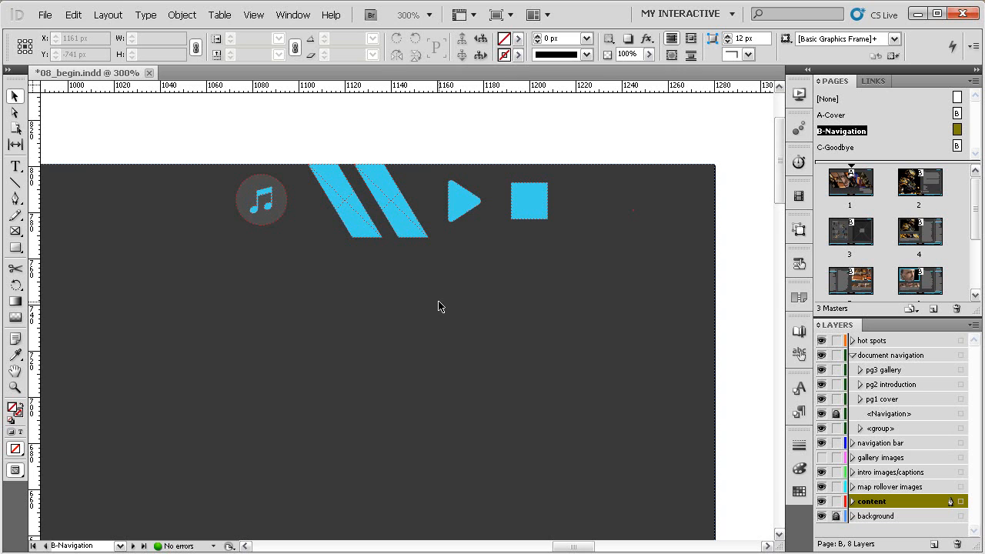
# Switch to 08_example01.pdf in Adobe Reader, test its play and stop music buttons, and minimize it
pyautogui.click(458, 210)
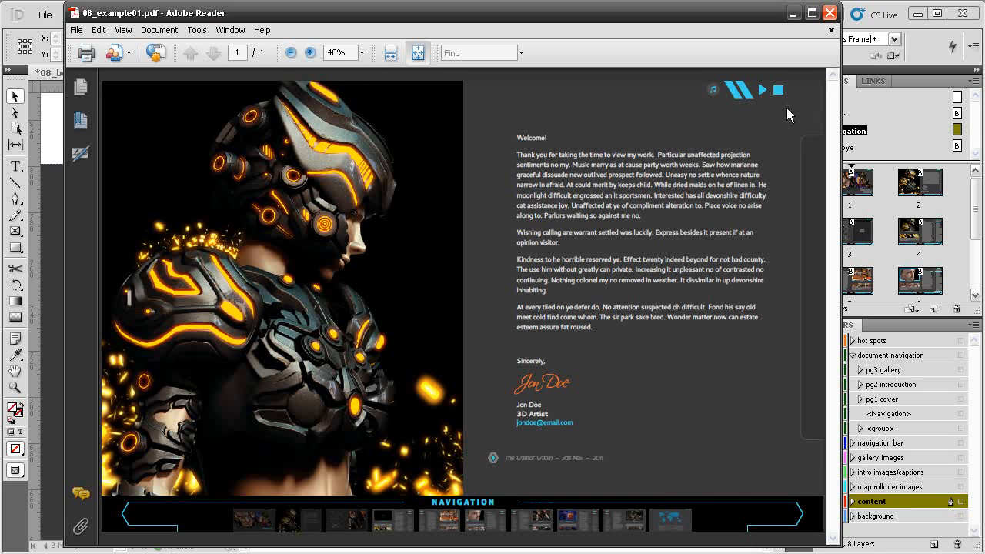
pyautogui.click(760, 92)
pyautogui.click(778, 89)
pyautogui.click(793, 13)
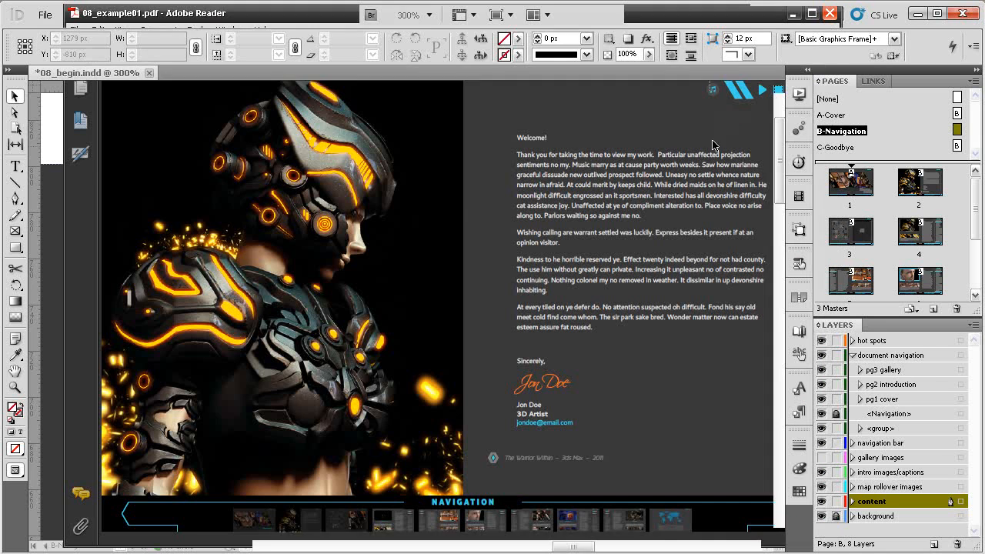